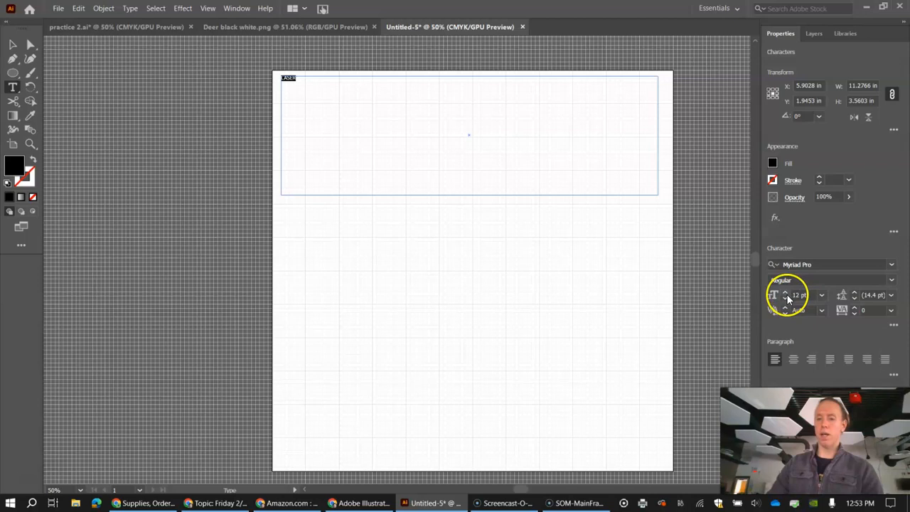
Set the font size of the selected LASER text to 250 pt.
drag(784, 293, 784, 293)
click(808, 294)
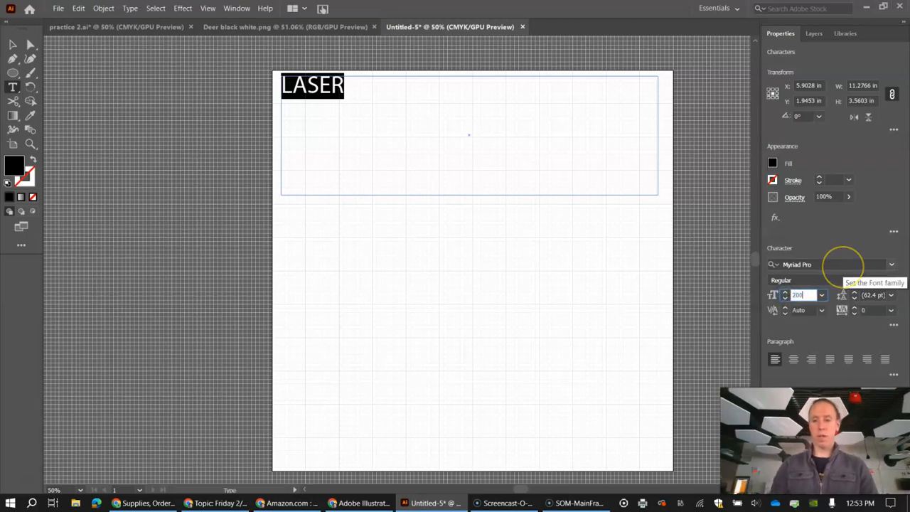
key(Return)
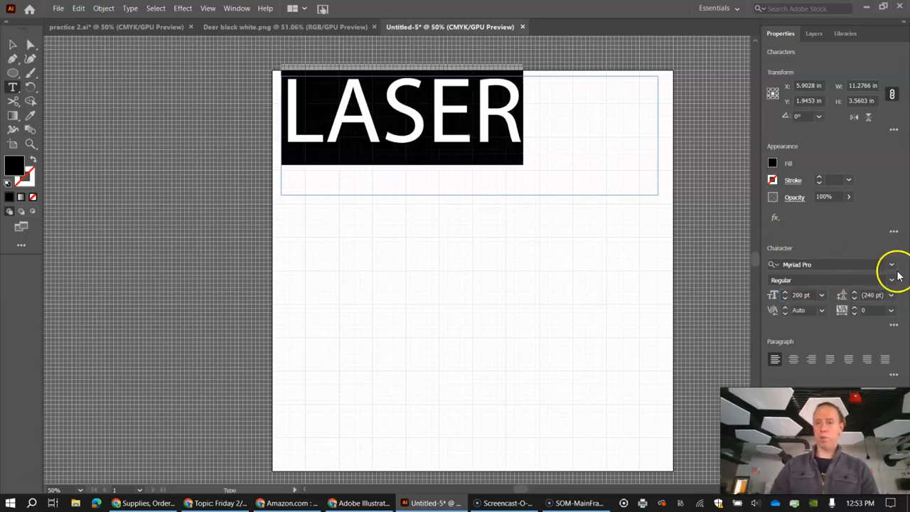
click(810, 294)
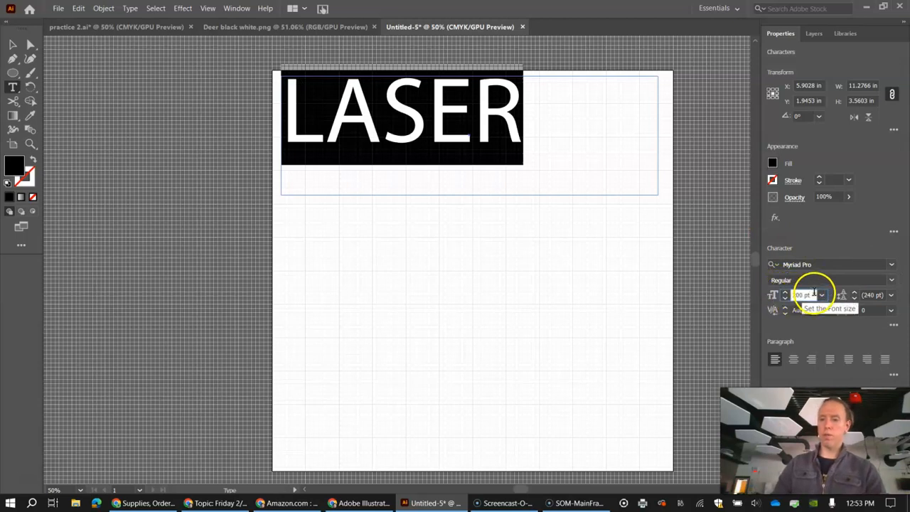
text(25)
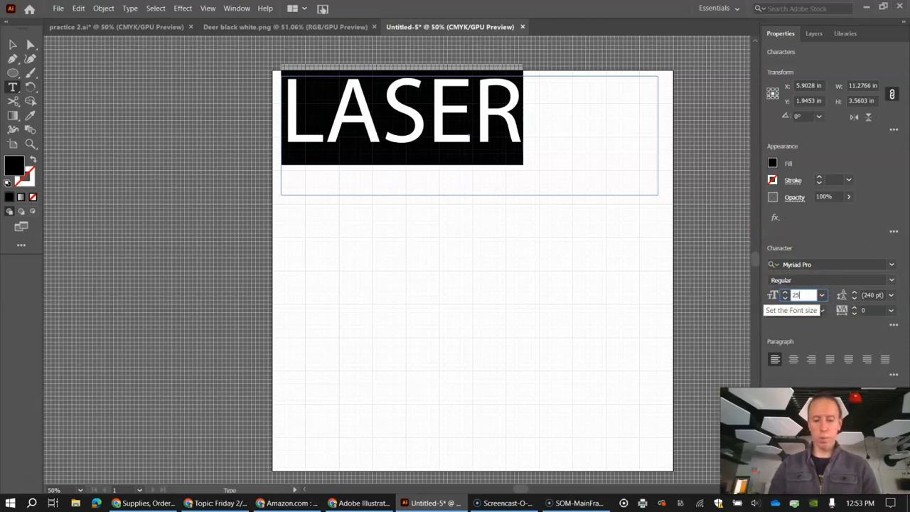
text(0)
key(Return)
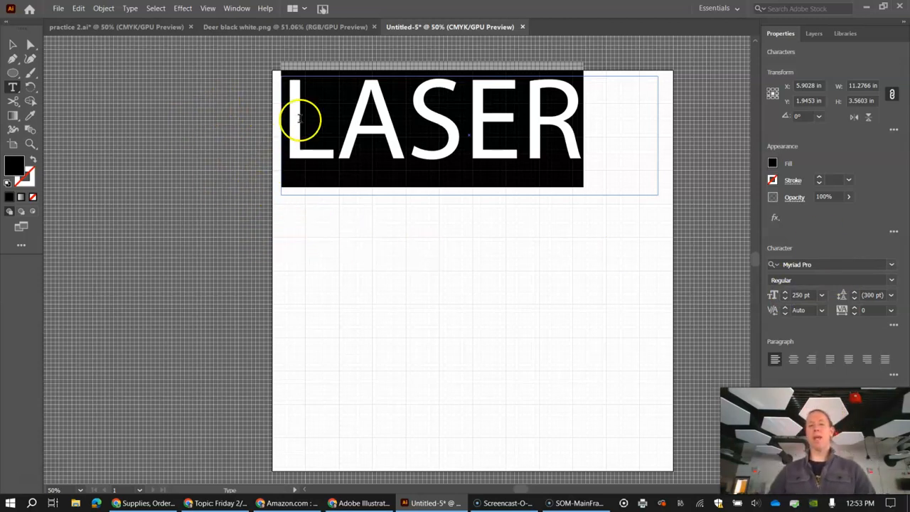
Change the font of the LASER text to Berlin Sans FB Demi Bold.
click(891, 267)
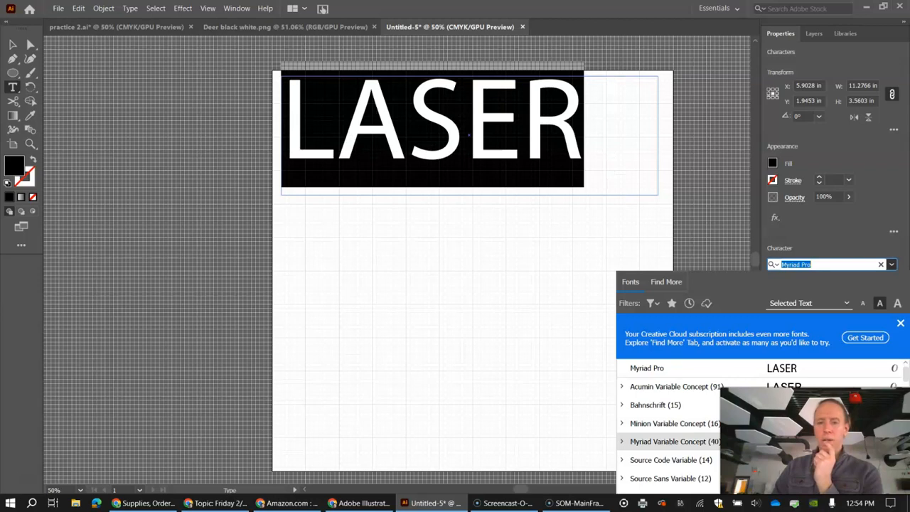
scroll(668, 442, down, 3)
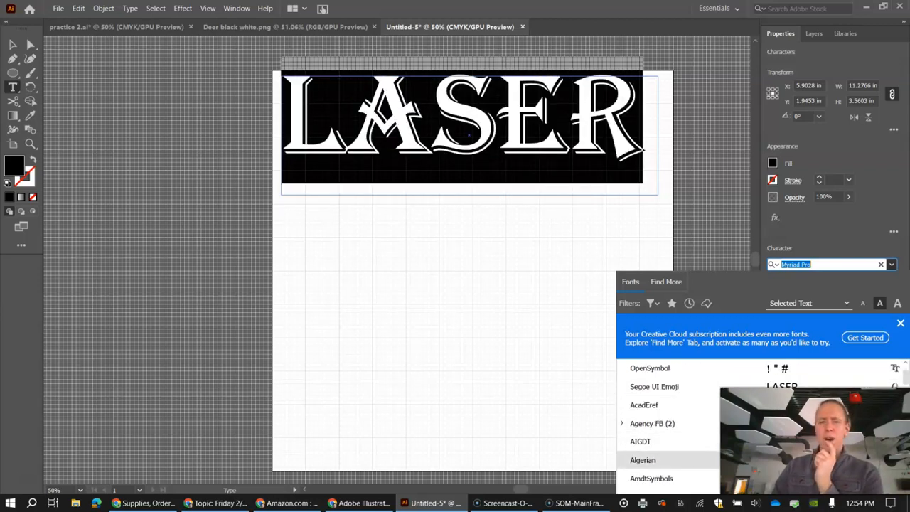
scroll(668, 441, down, 3)
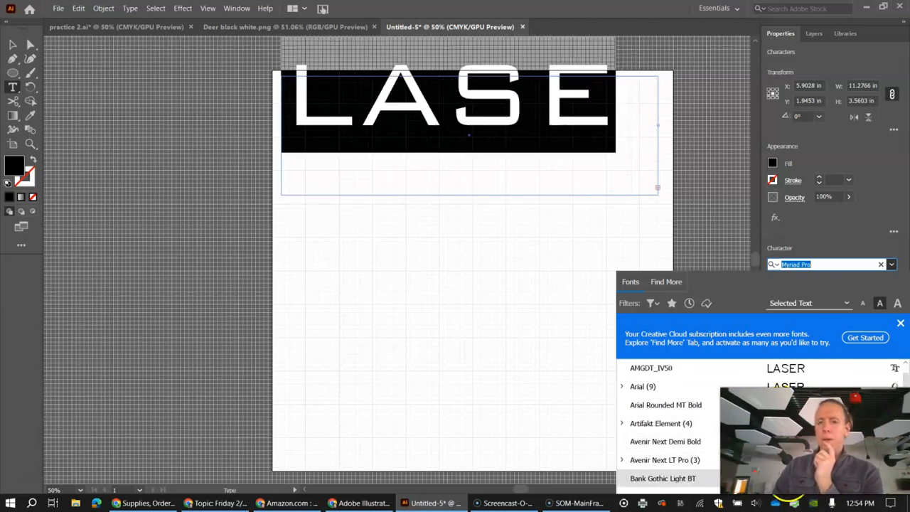
scroll(668, 424, down, 4)
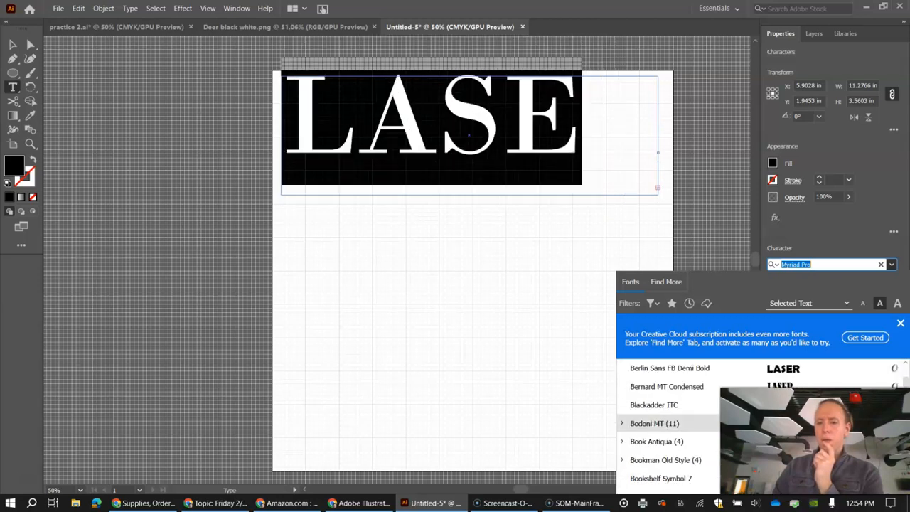
scroll(668, 424, up, 1)
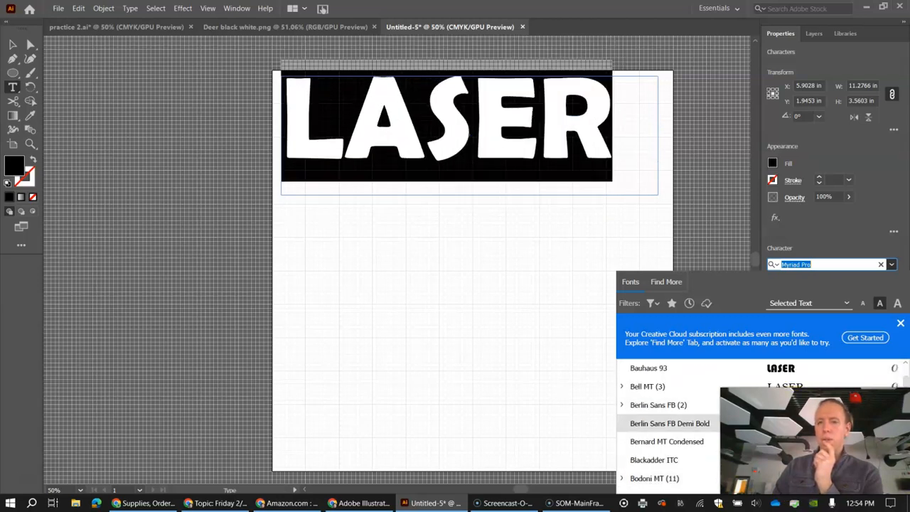
click(668, 423)
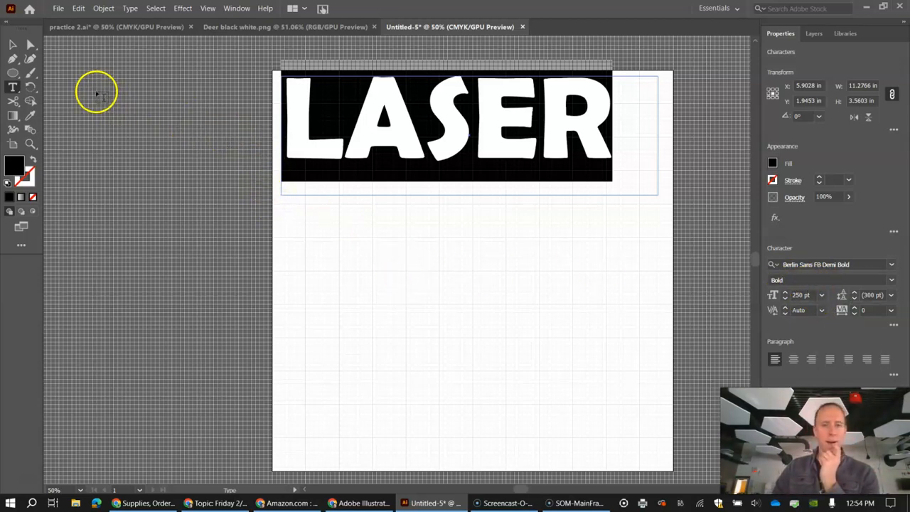
Move the LASER text slightly down and shrink its text frame around the letters to about 10.03 by 2.62 in.
click(13, 46)
drag(452, 137, 457, 158)
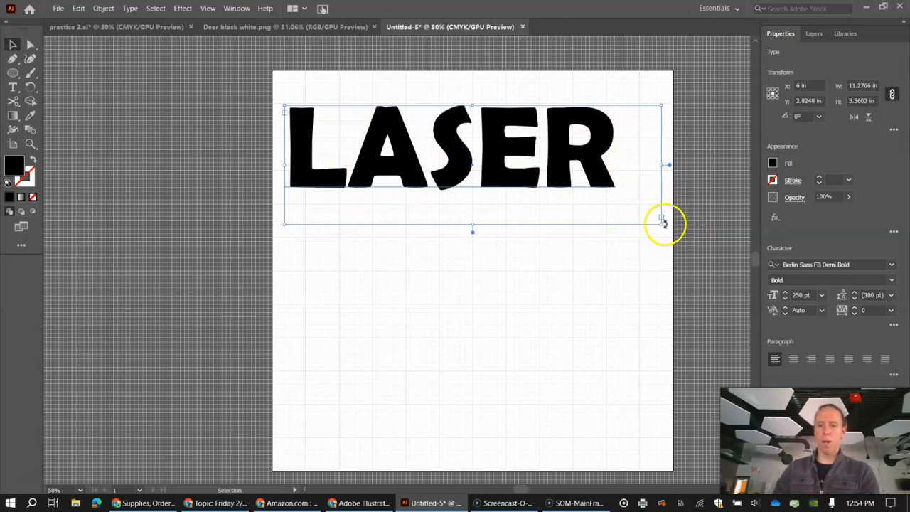
drag(660, 222, 620, 193)
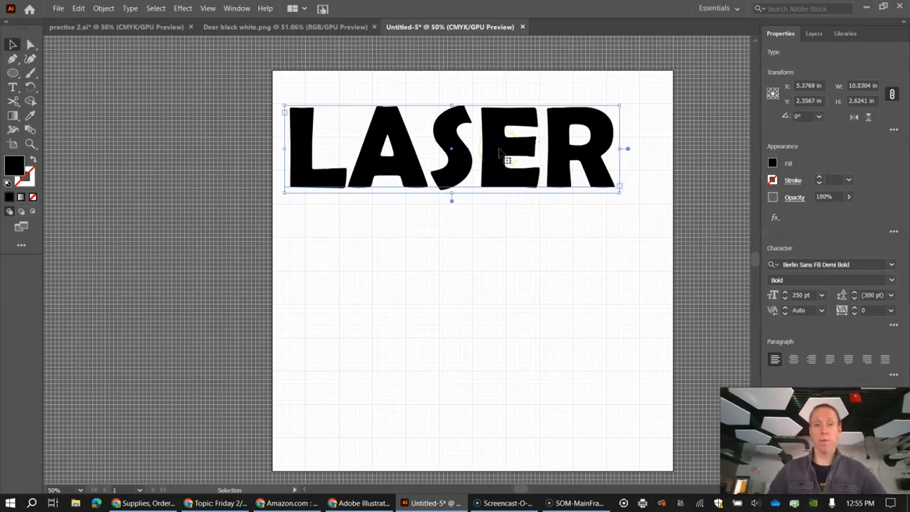
Center the LASER text on the artboard, and move it up to about Y 1.81 in, keeping it horizontally centered.
drag(501, 151, 520, 282)
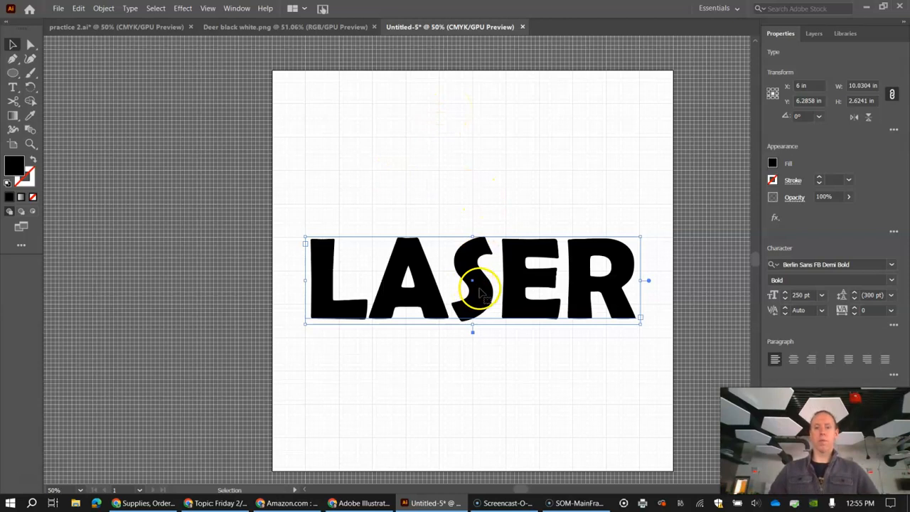
drag(480, 292, 480, 286)
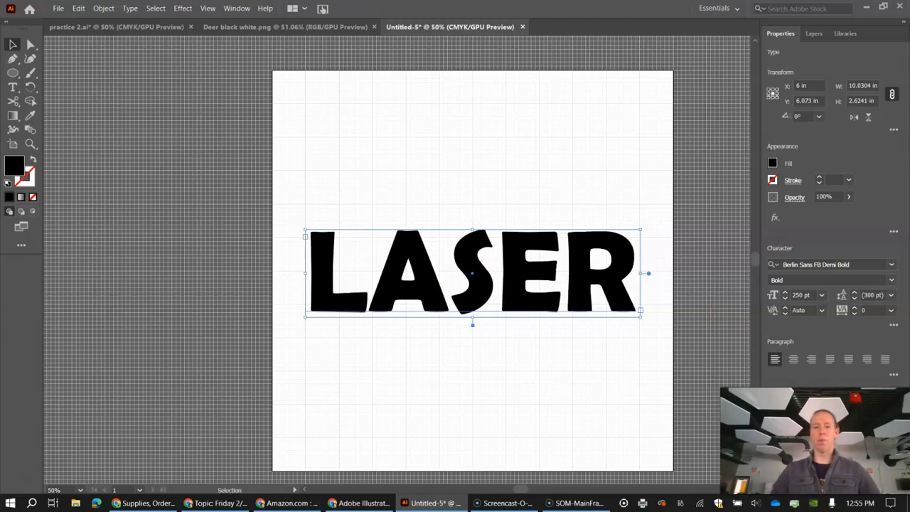
drag(475, 280, 403, 228)
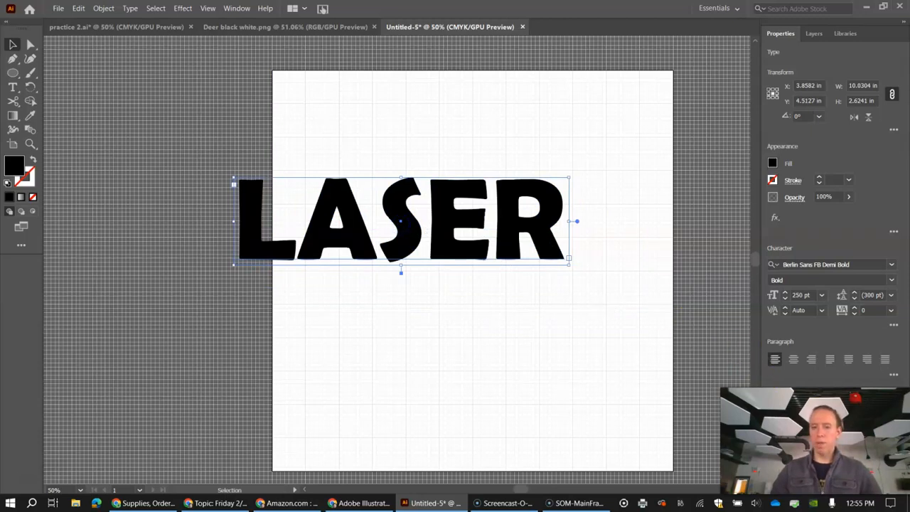
click(816, 409)
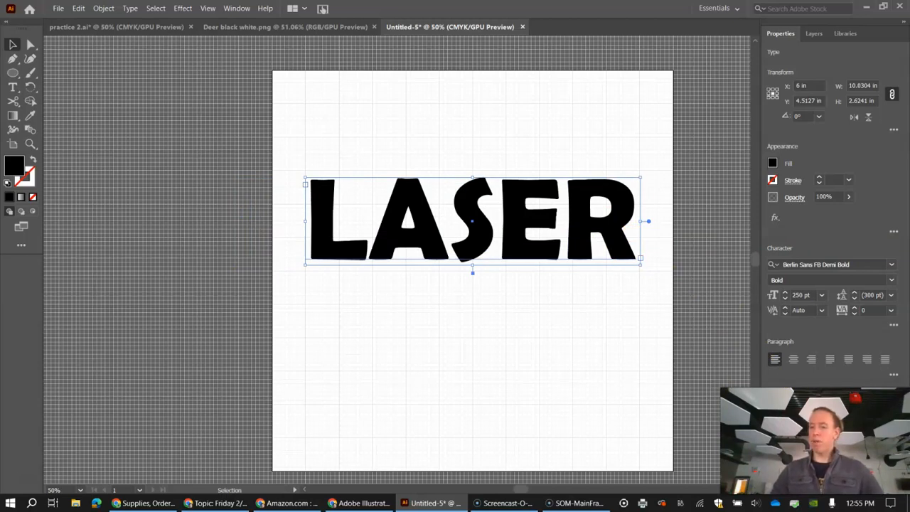
click(865, 408)
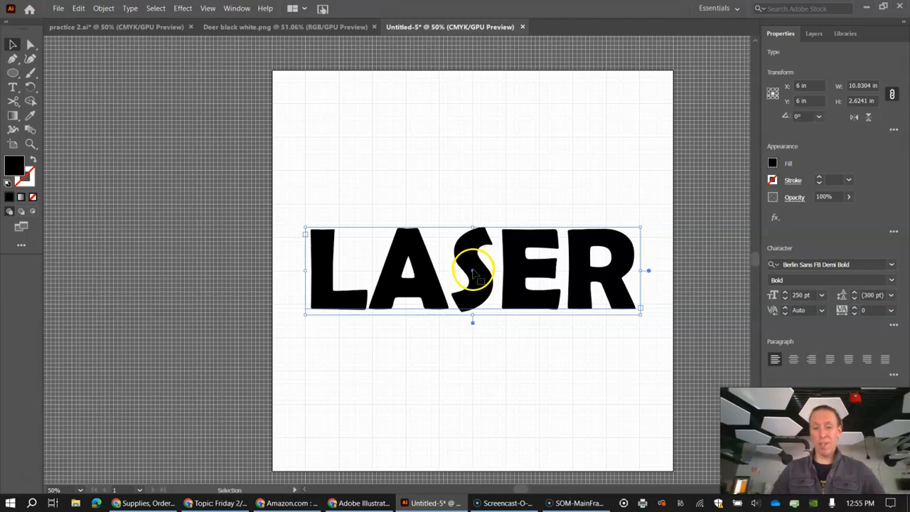
drag(470, 259, 469, 134)
click(811, 408)
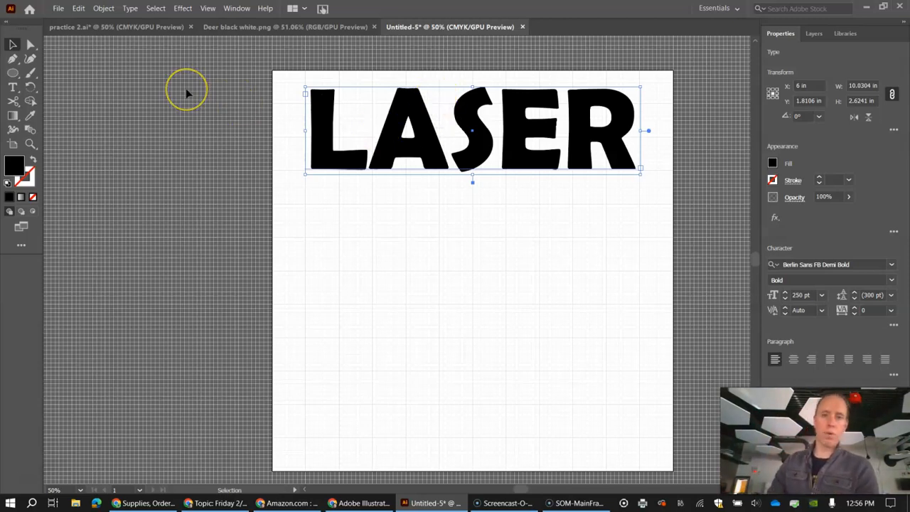
Give the LASER text a black stroke and set its fill to none.
click(772, 181)
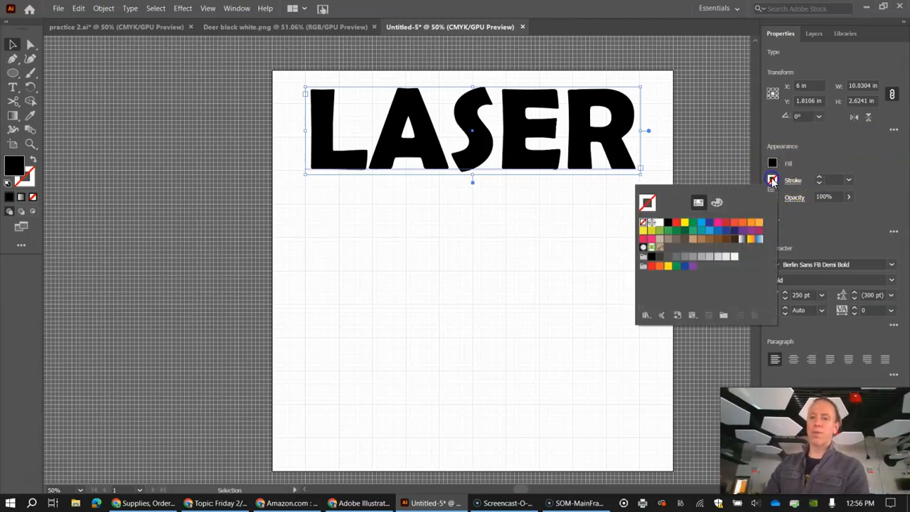
click(666, 225)
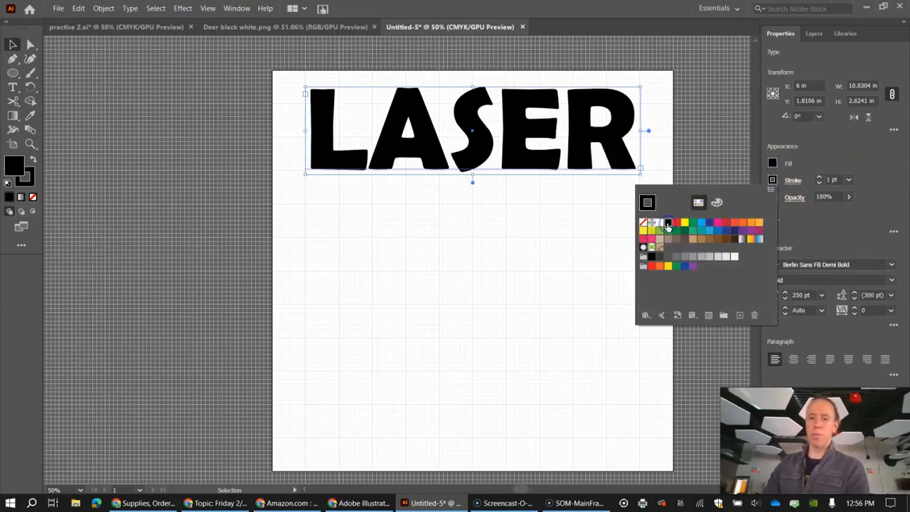
click(834, 153)
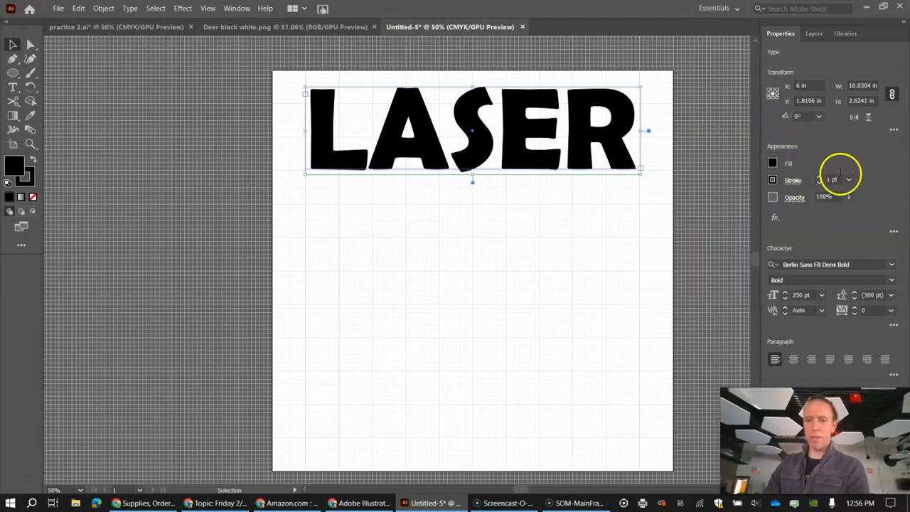
click(773, 165)
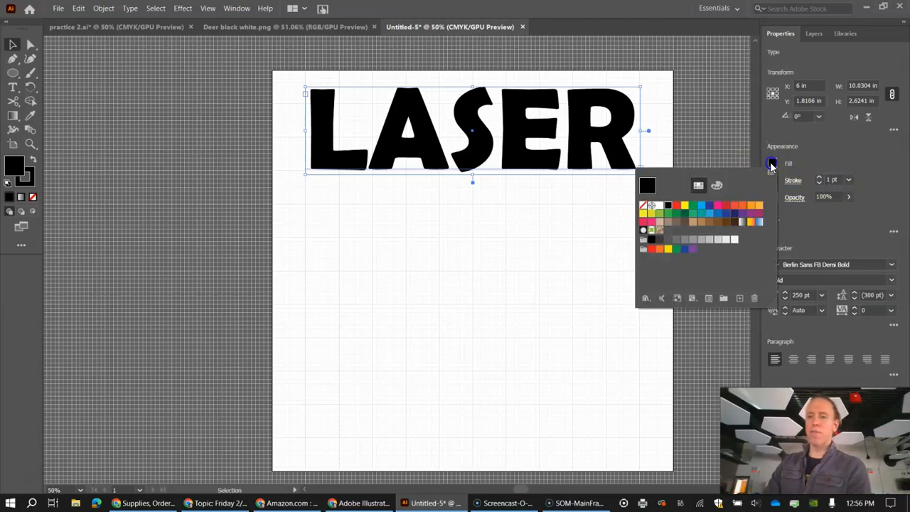
click(651, 202)
click(644, 207)
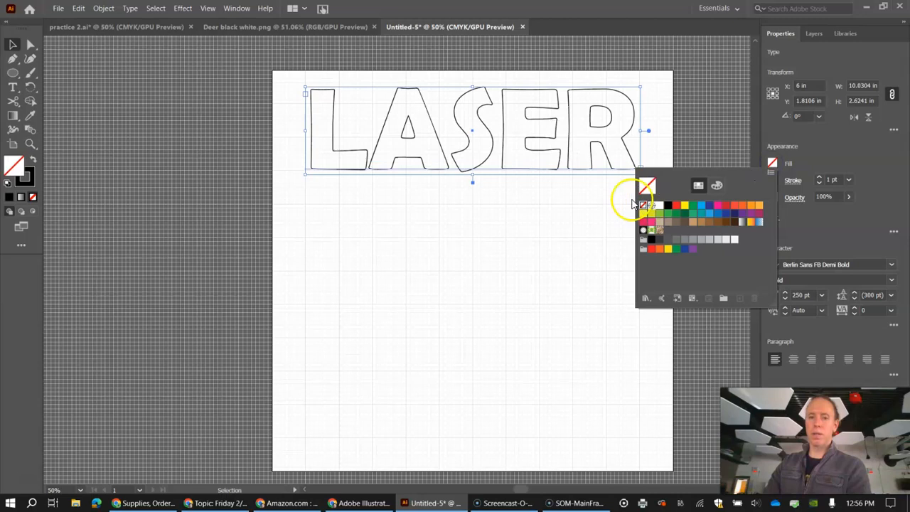
click(12, 49)
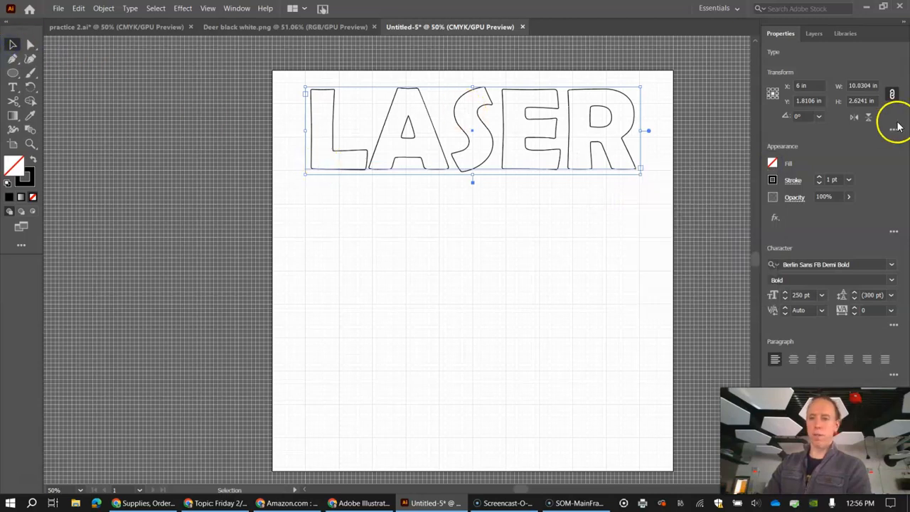
Set the stroke weight of the LASER text to 10 pt.
click(819, 177)
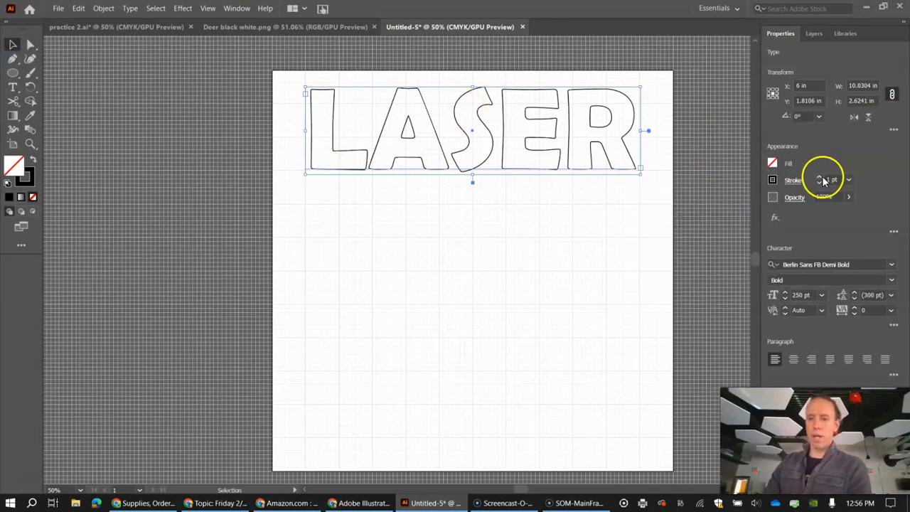
click(819, 177)
click(819, 177)
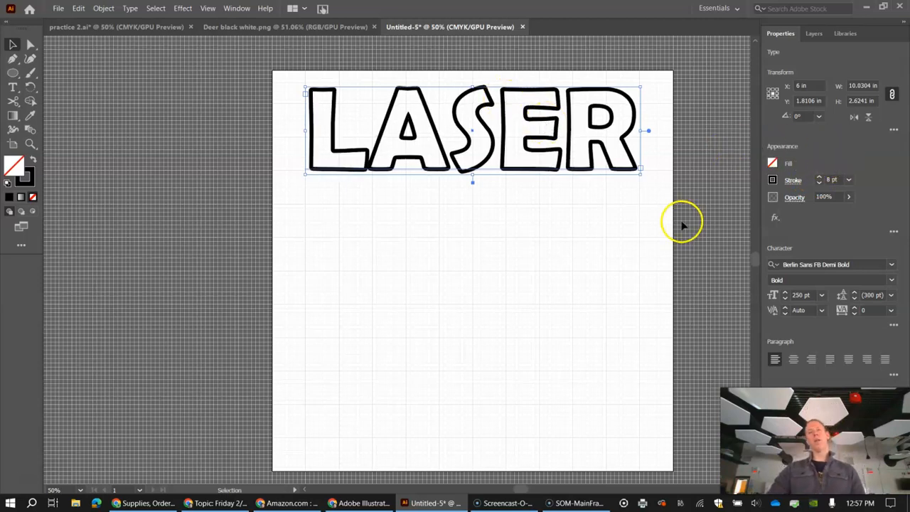
scroll(692, 199, up, 1)
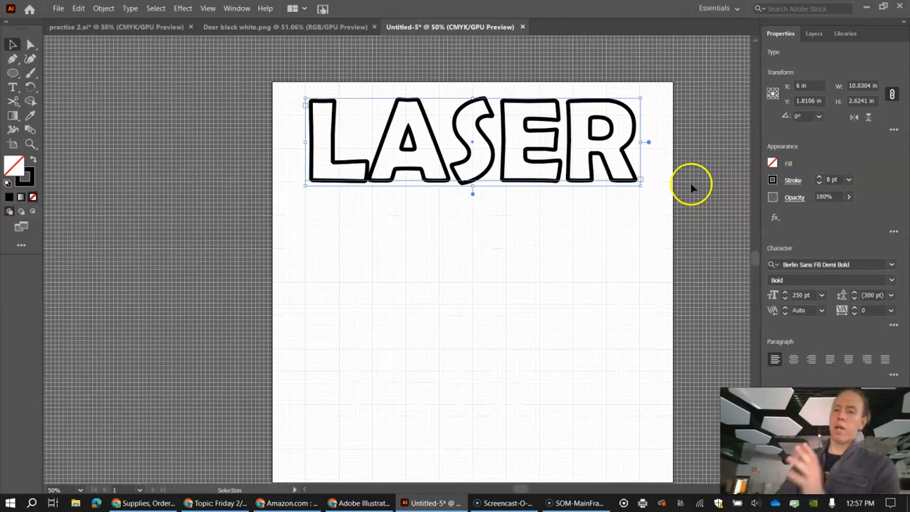
scroll(585, 217, down, 1)
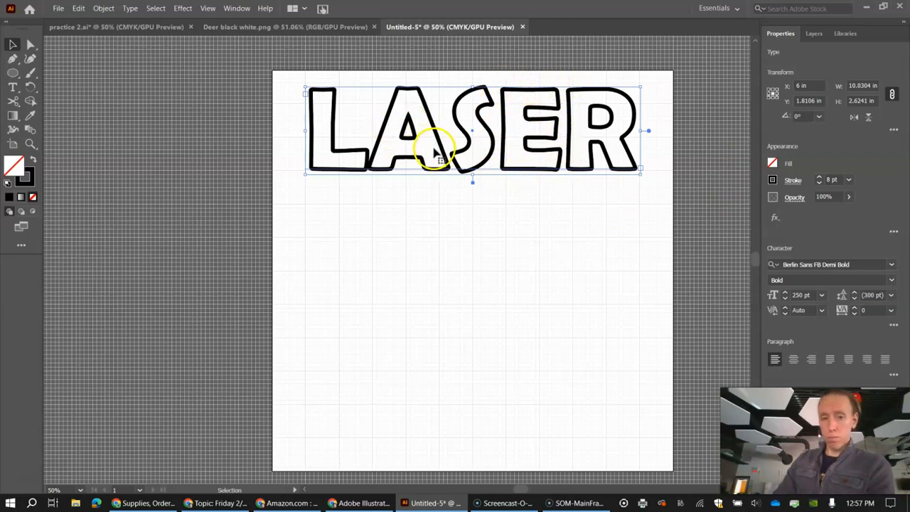
click(819, 177)
click(819, 176)
click(819, 176)
click(819, 176)
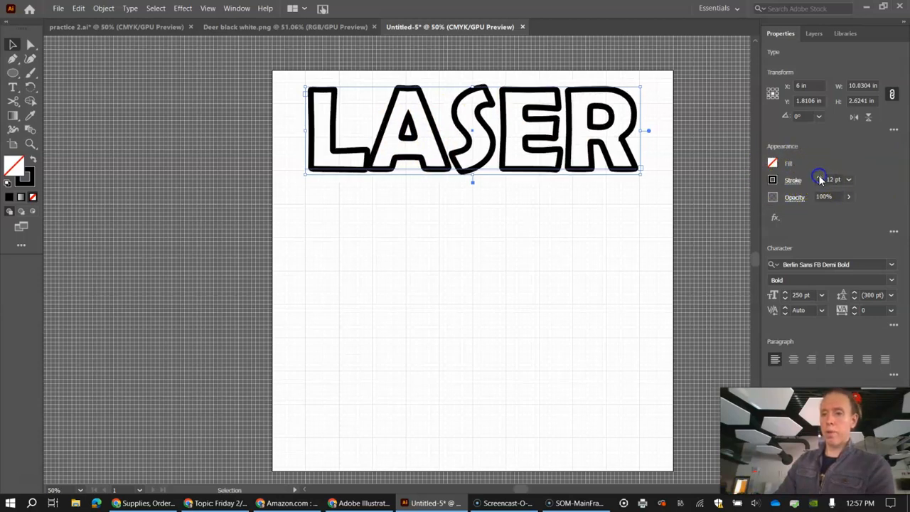
click(818, 183)
click(819, 182)
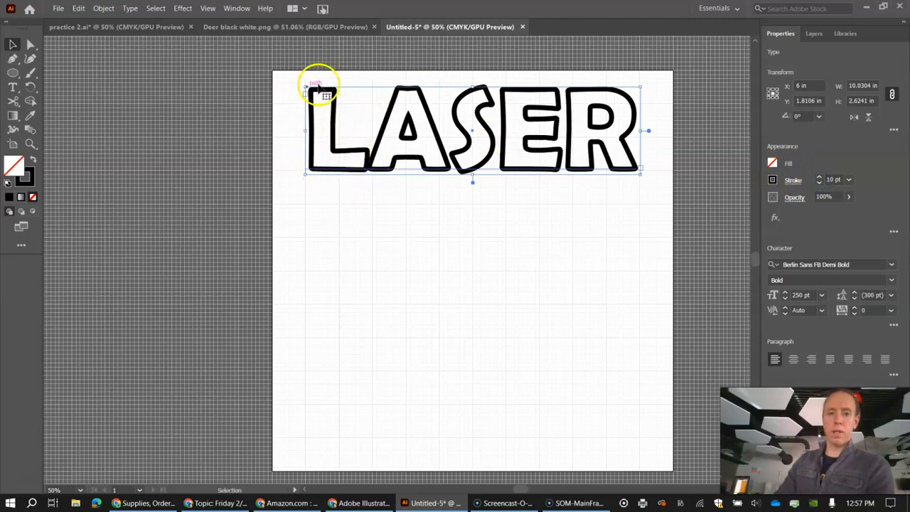
Fill the LASER letters with the green swatch.
click(773, 163)
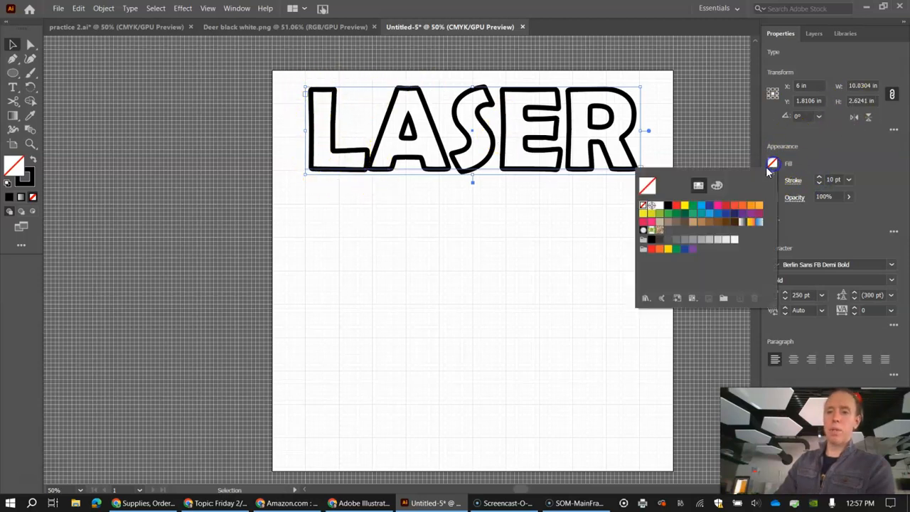
click(695, 215)
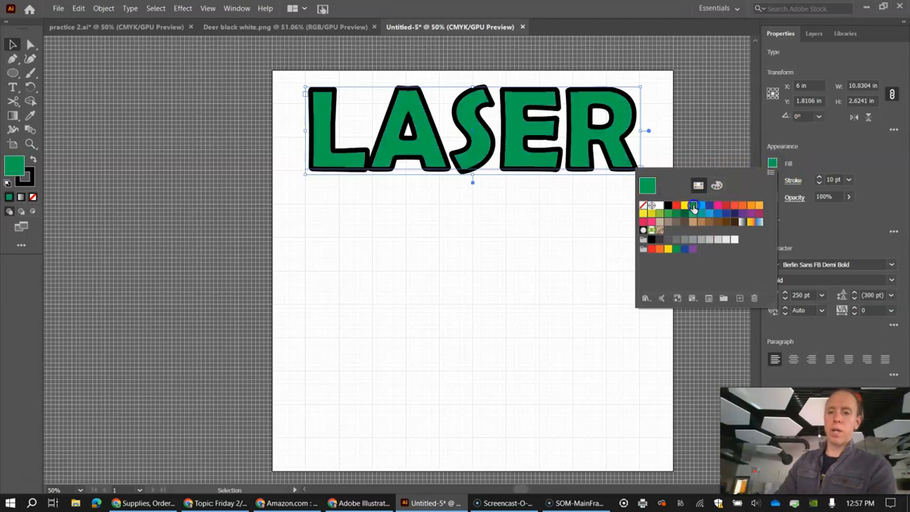
click(13, 45)
click(241, 201)
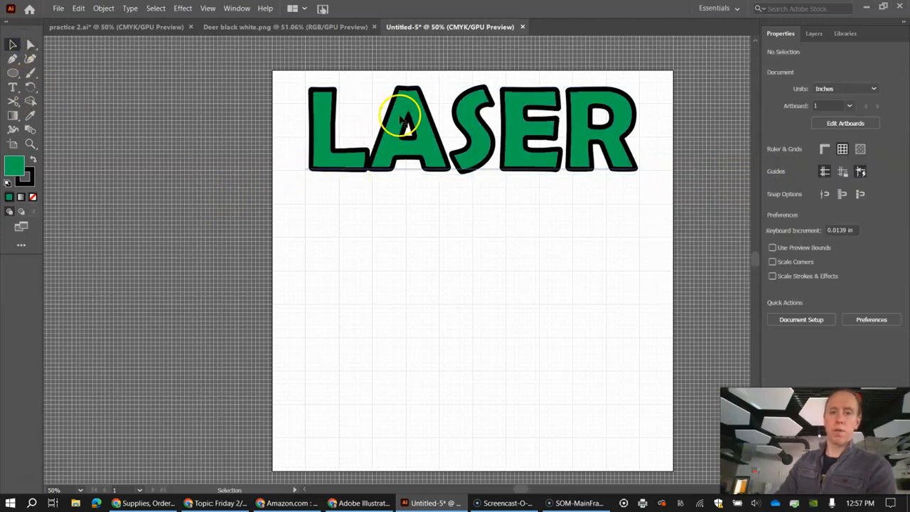
click(605, 156)
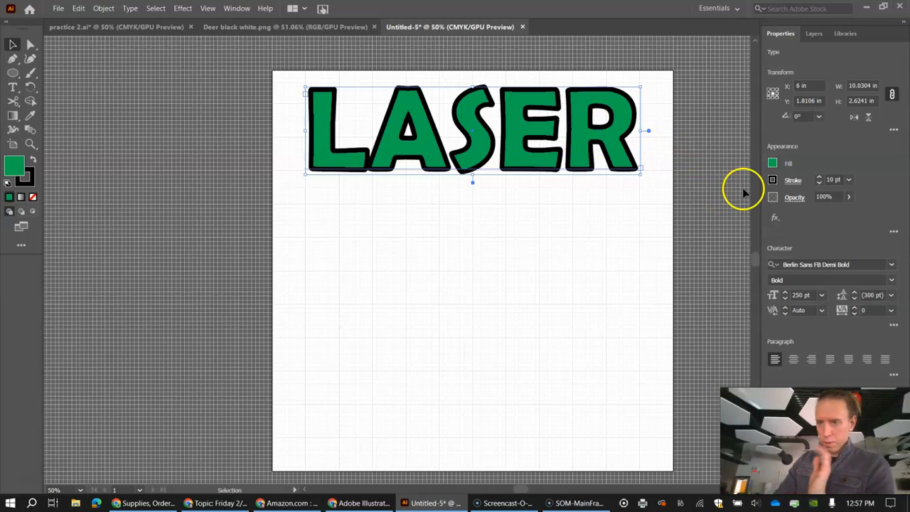
Remove the green fill from the LASER text and set its stroke weight to 0.001 pt.
click(772, 165)
click(647, 207)
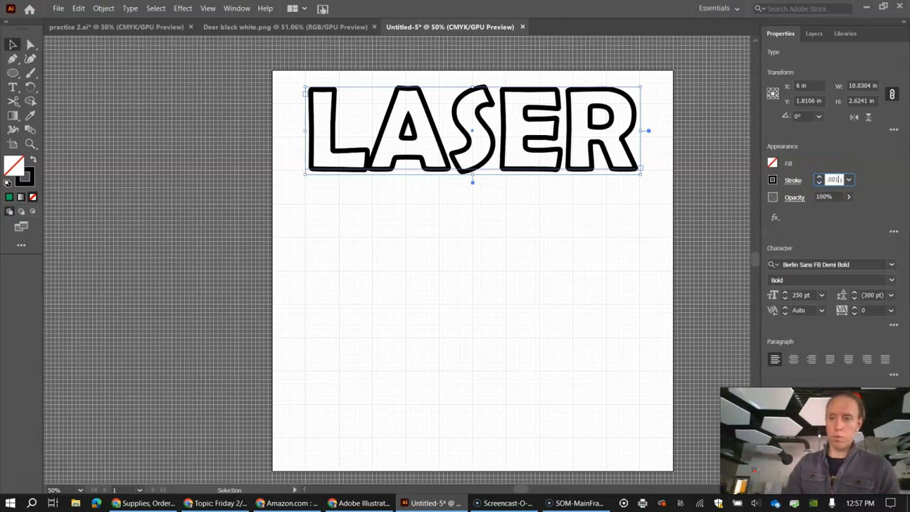
key(Return)
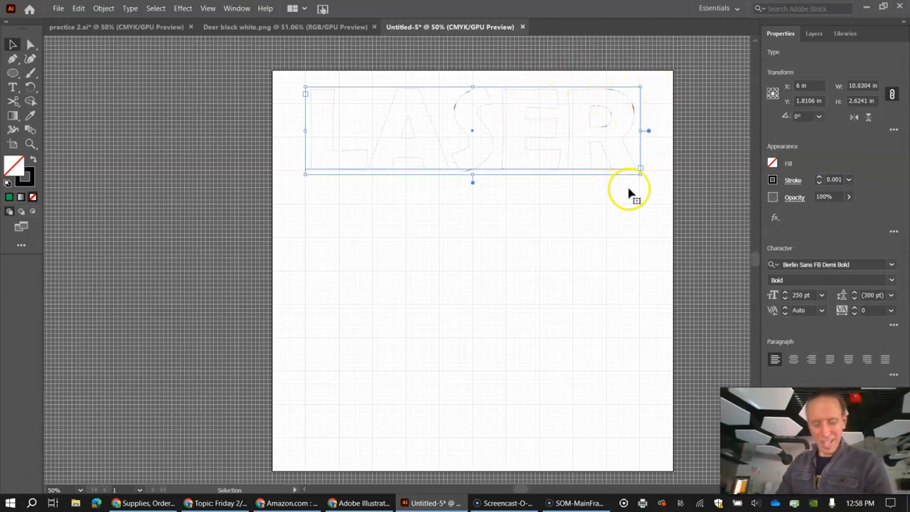
key(ctrl+=)
key(ctrl+=)
key(ctrl+=)
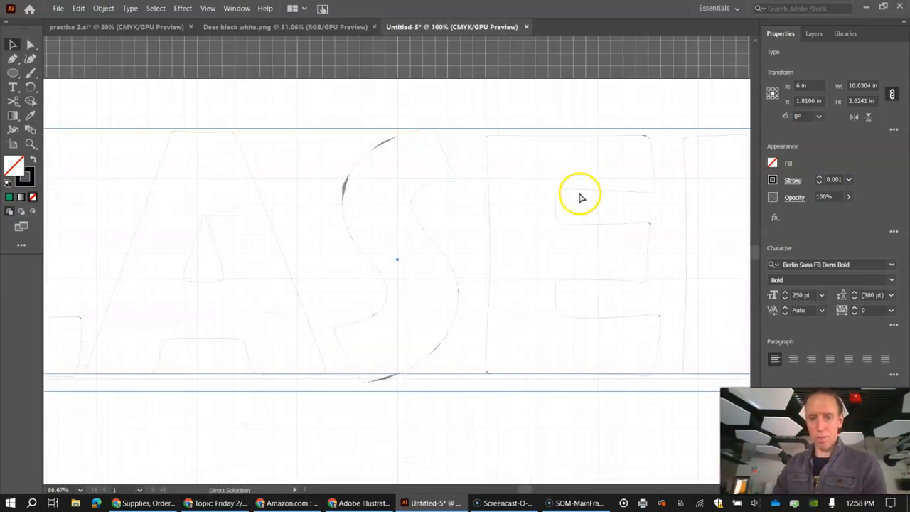
key(ctrl+=)
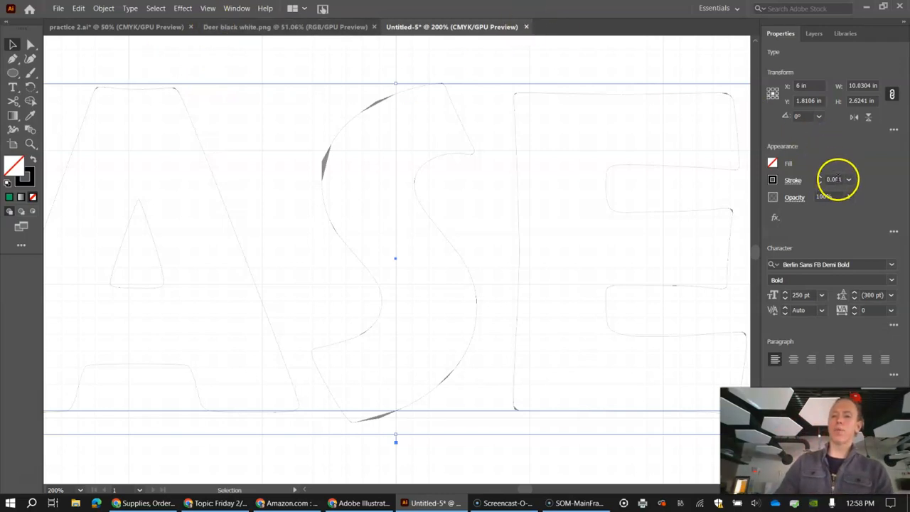
Raise the stroke weight of the LASER text to 3 pt.
click(819, 177)
click(820, 178)
click(820, 178)
click(819, 177)
click(819, 178)
click(819, 178)
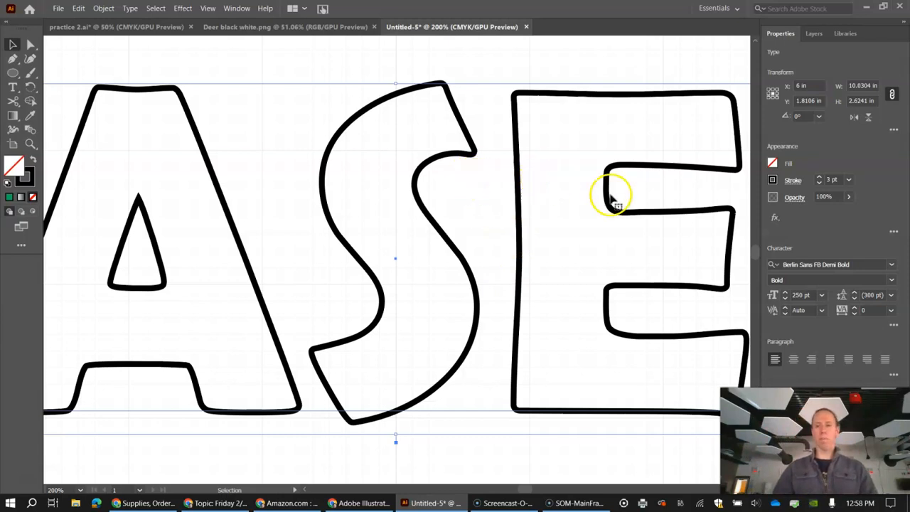
Set the LASER text's stroke weight back to 0.001 pt.
click(818, 183)
click(818, 182)
click(818, 183)
click(819, 182)
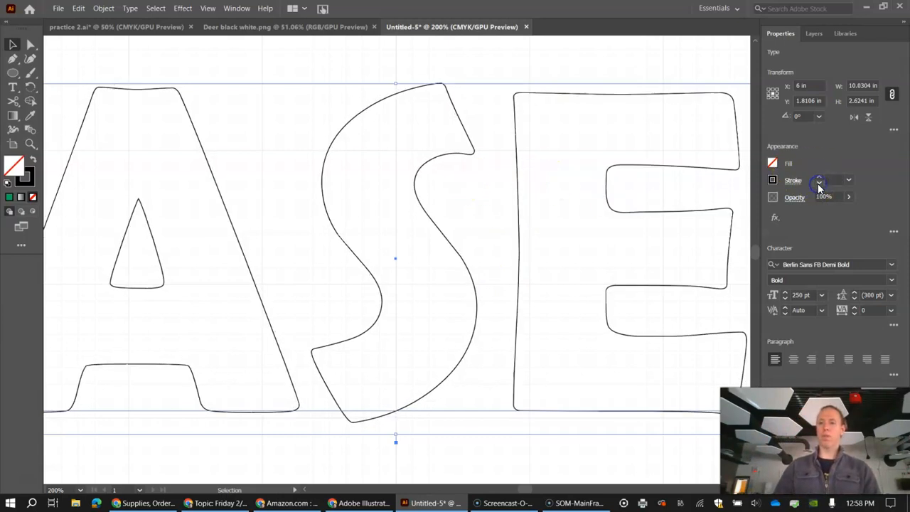
click(819, 183)
text(.001)
key(Return)
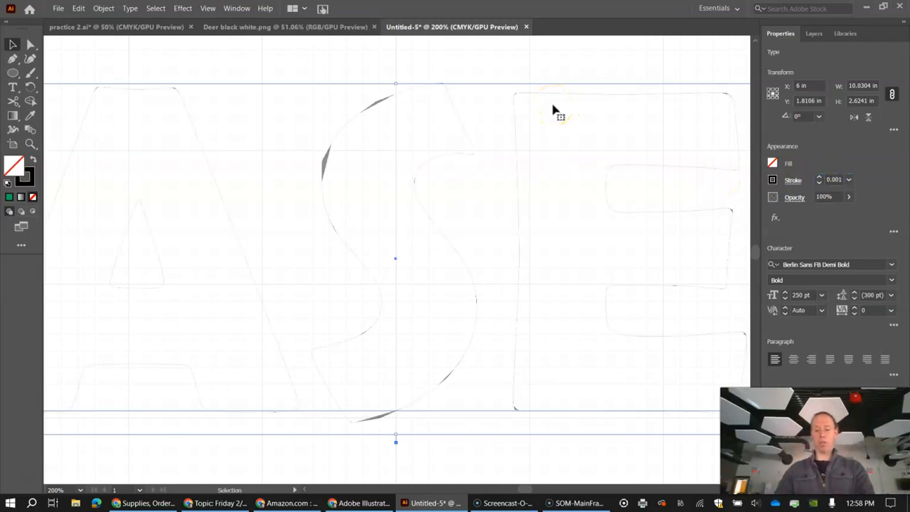
Move the LASER text into the artboard's upper-left corner and set its stroke weight to 7 pt.
key(ctrl+0)
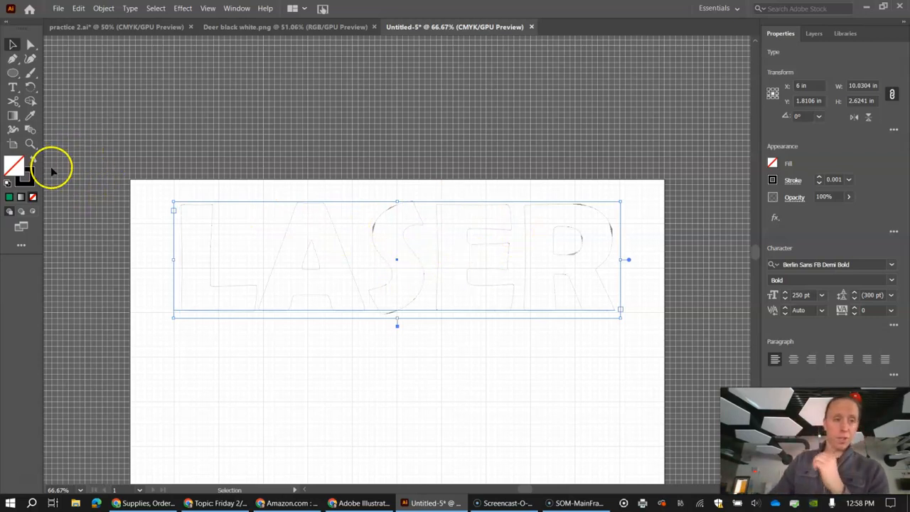
drag(392, 260, 349, 237)
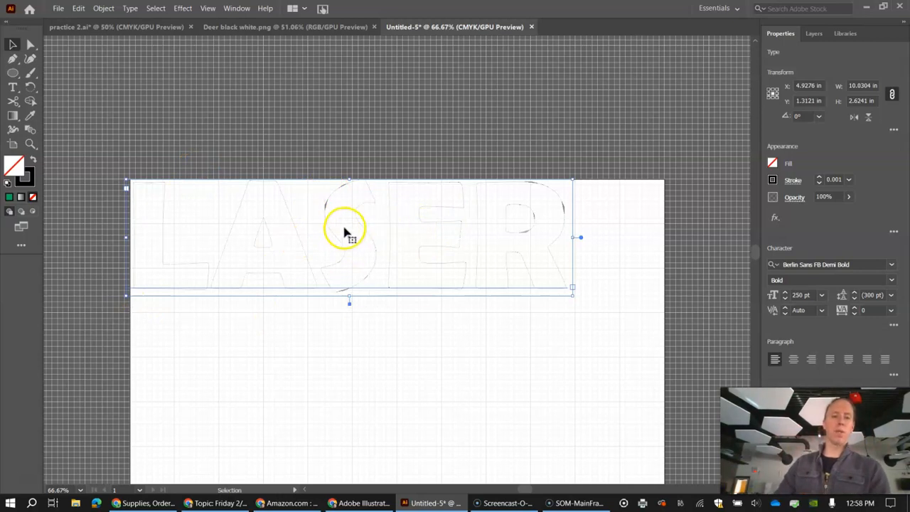
click(819, 177)
click(819, 177)
click(818, 177)
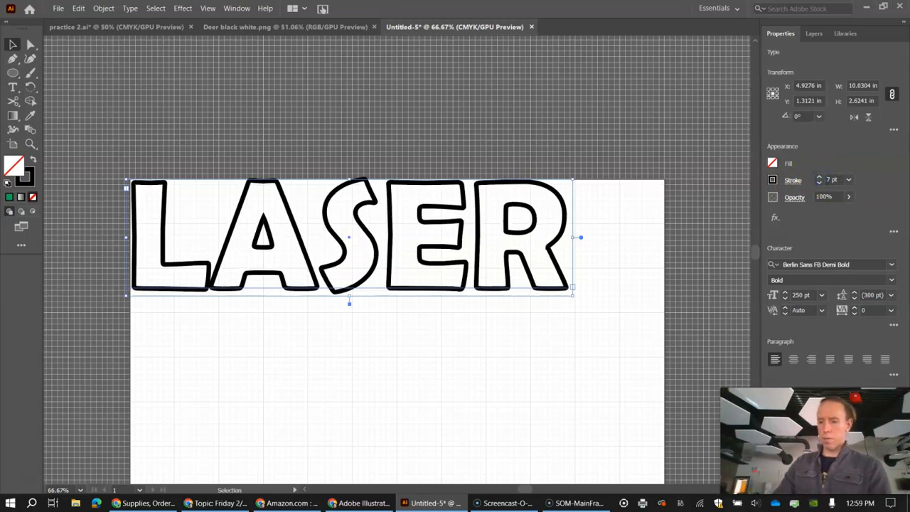
Center the LASER text horizontally on the artboard, move it down to about Y 1.63 in, and deselect it.
click(794, 409)
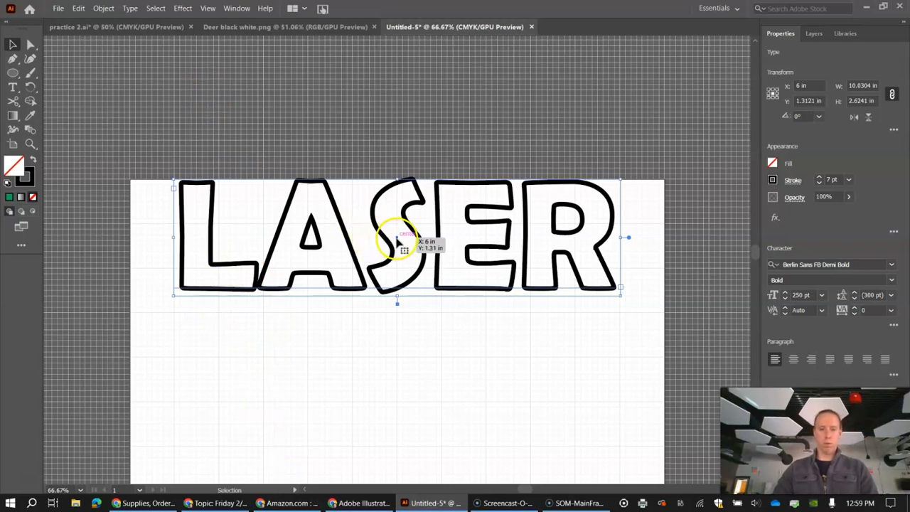
drag(398, 243, 397, 256)
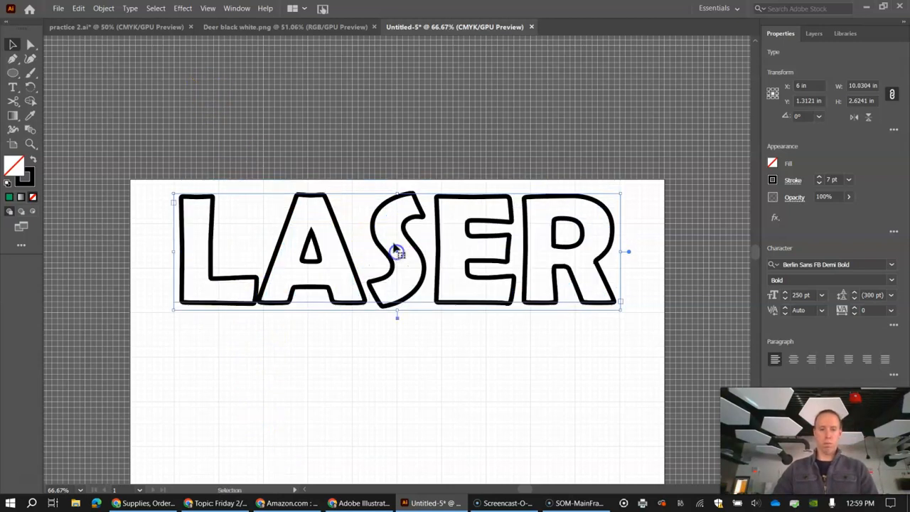
click(237, 70)
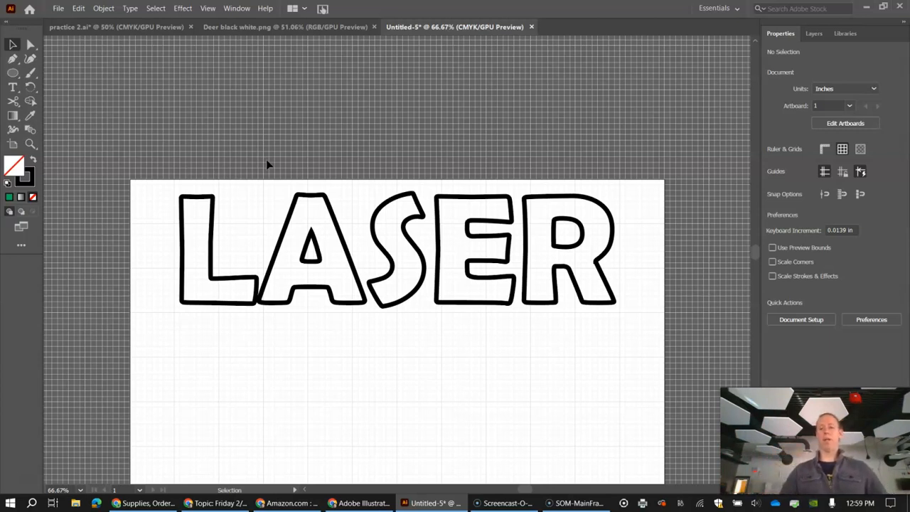
Set up a print to the MS 112 - Epilog Helix 24 printer, with Auto-Rotate off and the artwork placed from its upper-left corner at 0, 0 in.
click(58, 10)
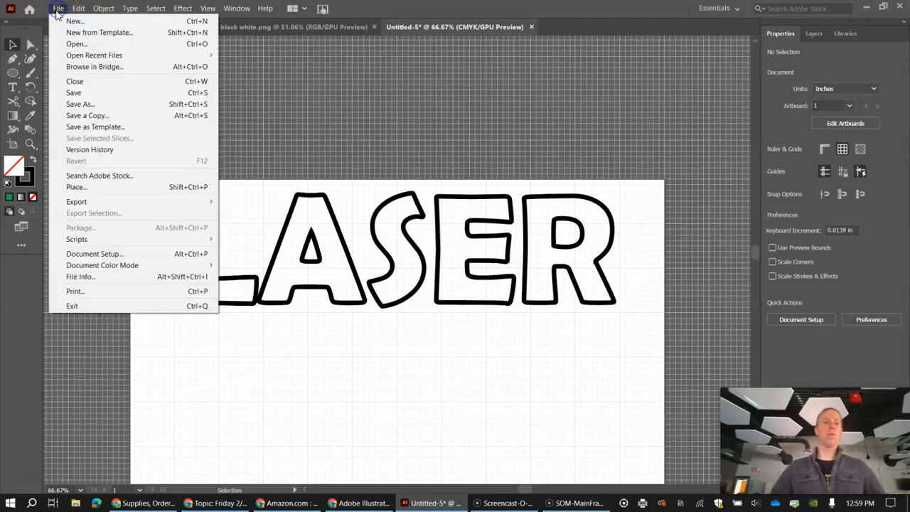
click(103, 293)
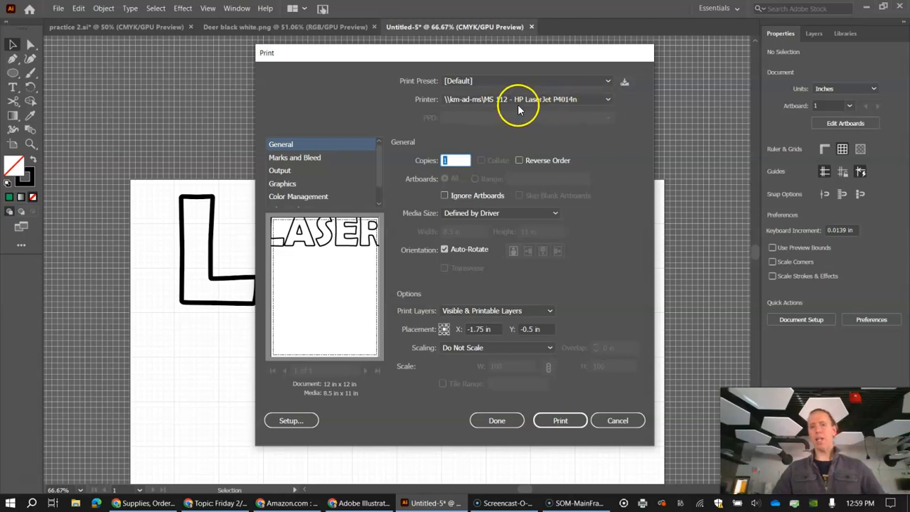
click(610, 100)
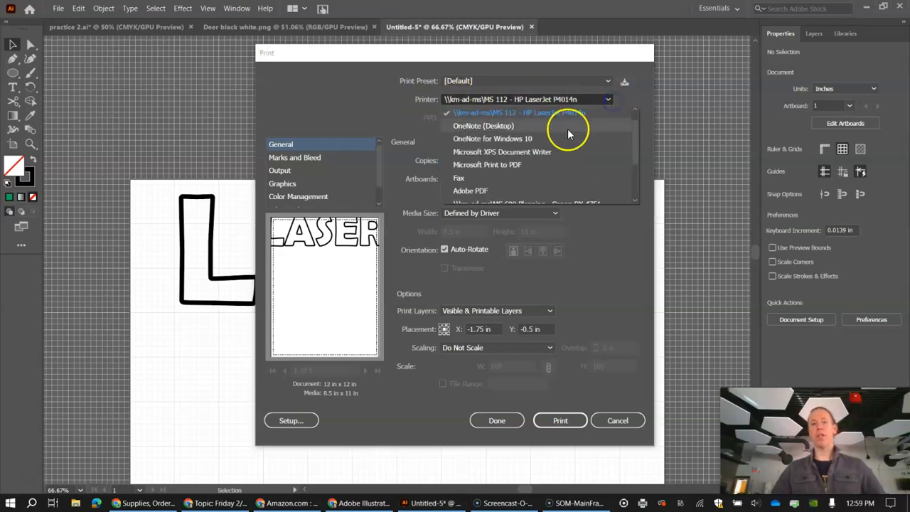
scroll(573, 135, down, 2)
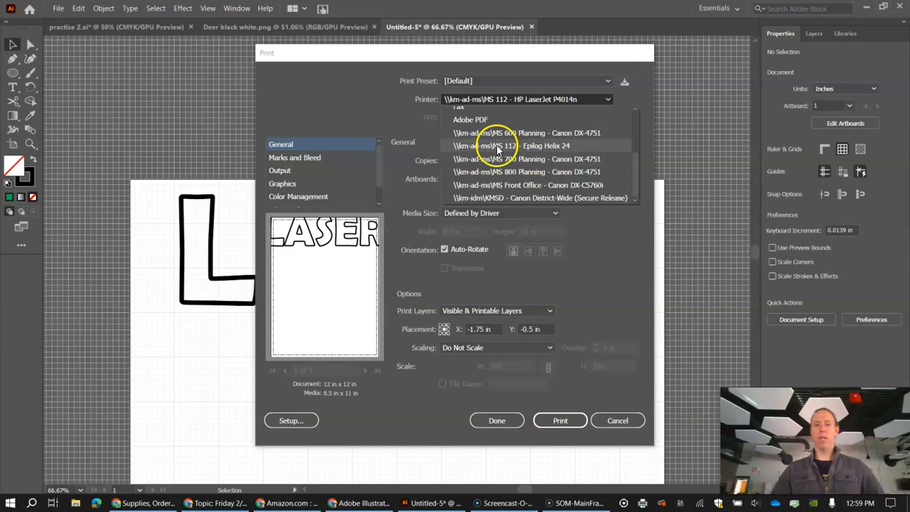
click(557, 147)
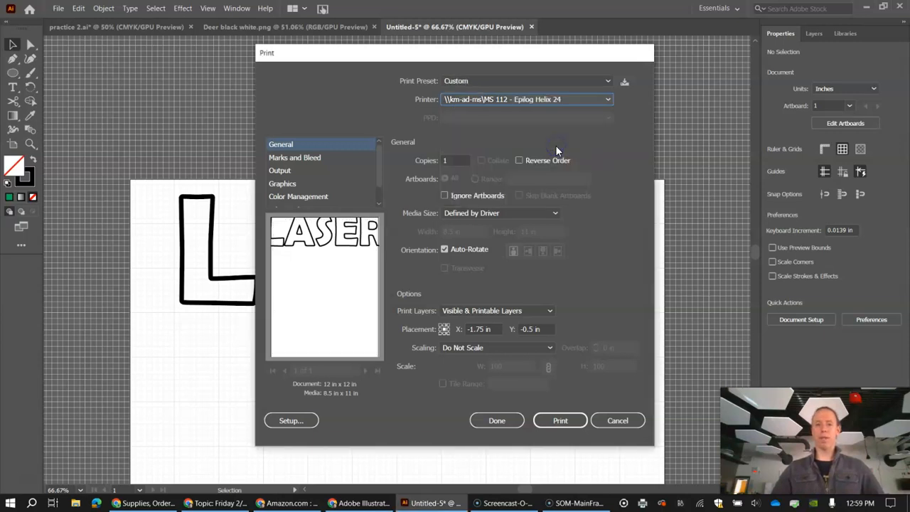
click(444, 250)
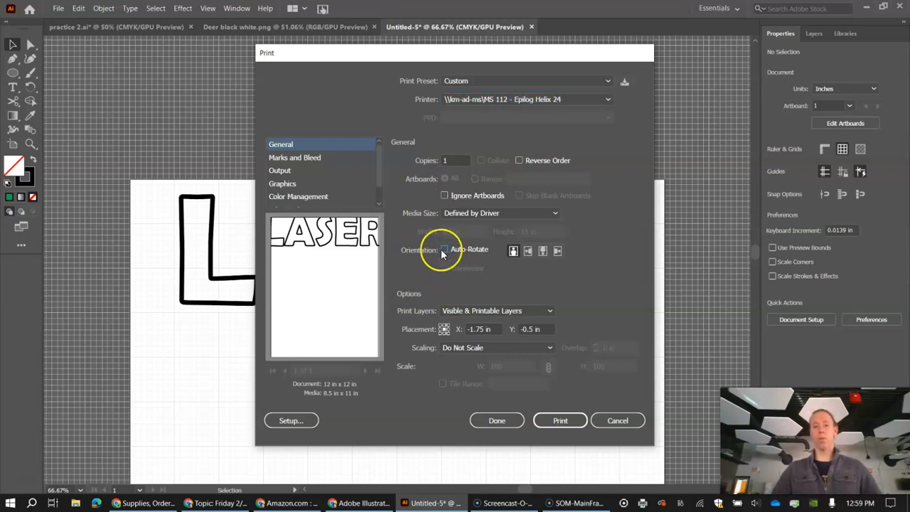
click(443, 329)
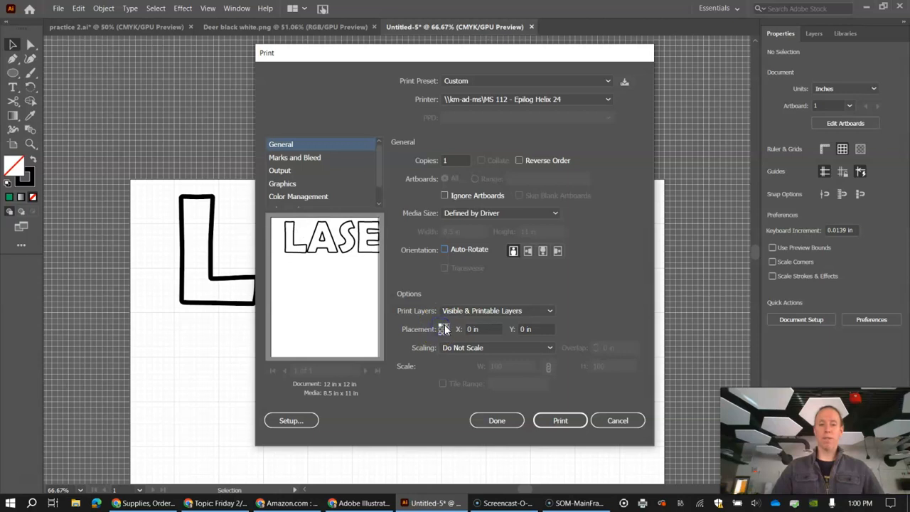
In the Epilog printer's preferences, set the piece size to 24 in horizontal by 18 in vertical.
click(285, 422)
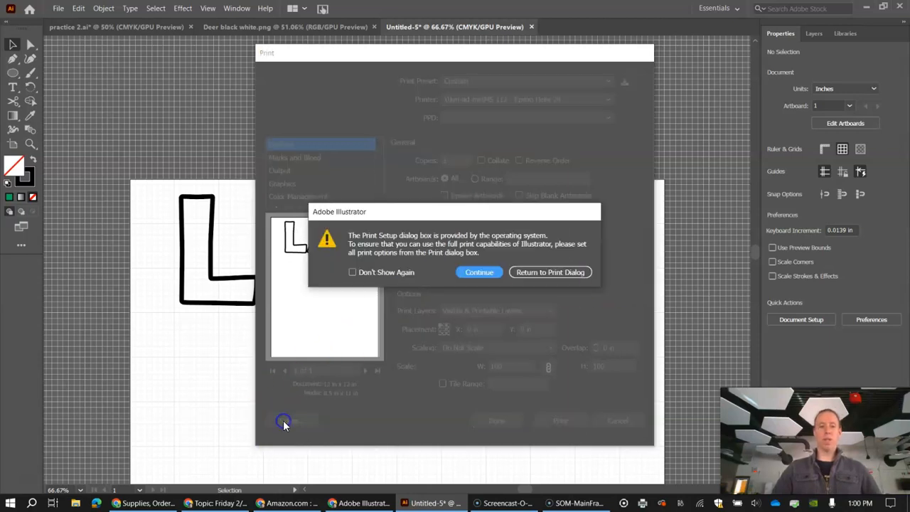
click(471, 274)
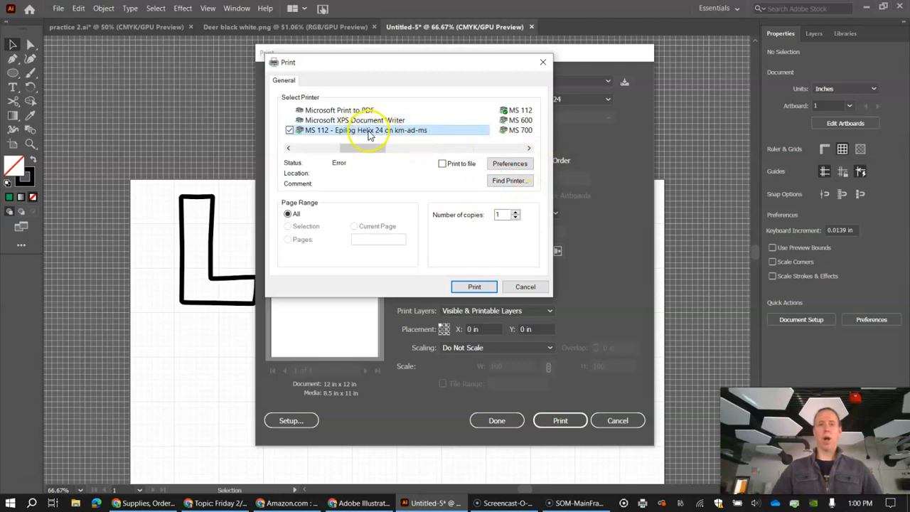
click(497, 164)
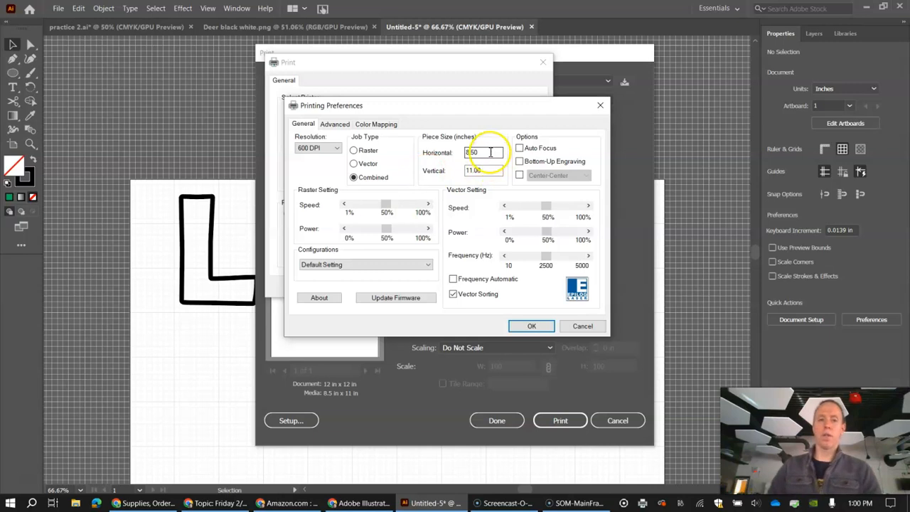
drag(473, 106, 466, 115)
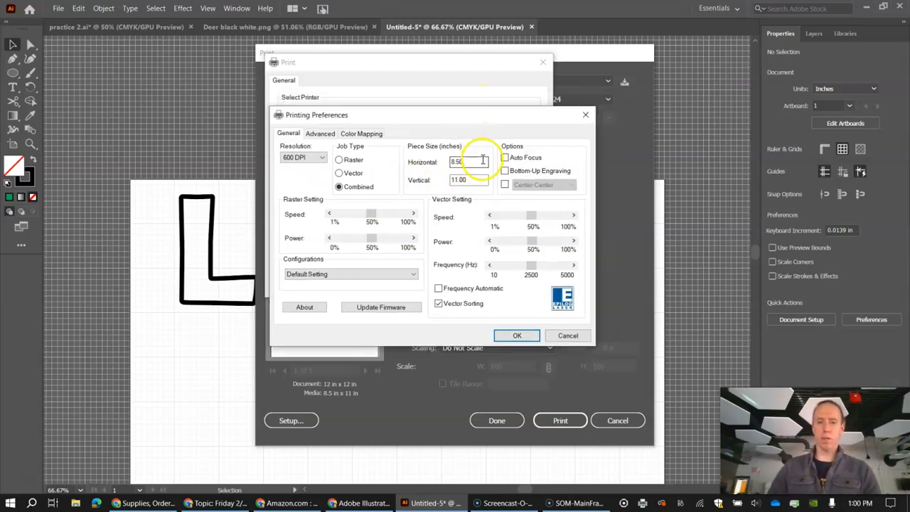
text(24)
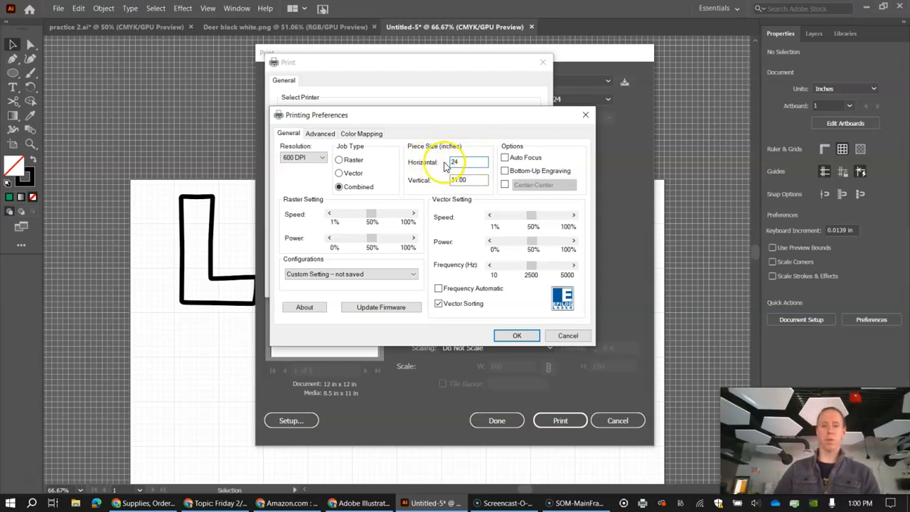
double_click(476, 181)
text(18)
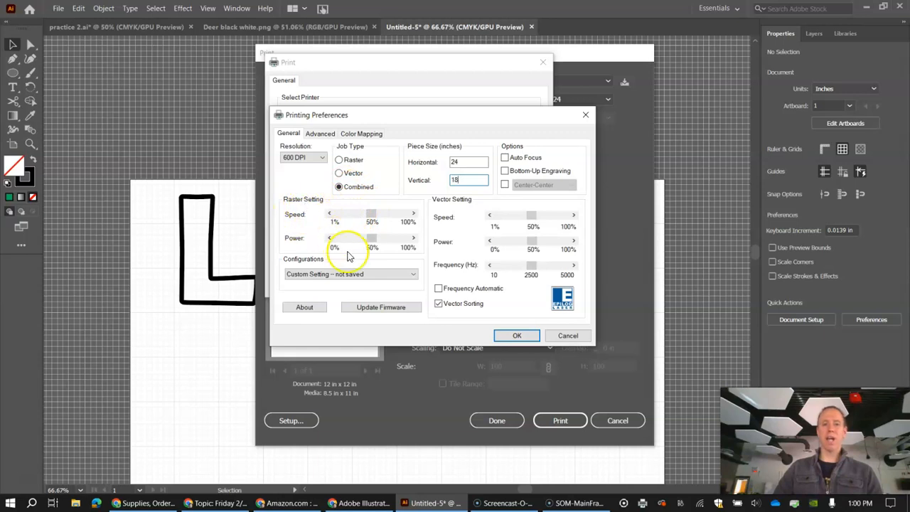
Set raster speed 70% and power 100%, vector speed 8%, power 100% and frequency 5000 Hz, enable Auto Focus, and accept the preferences.
drag(368, 239, 383, 243)
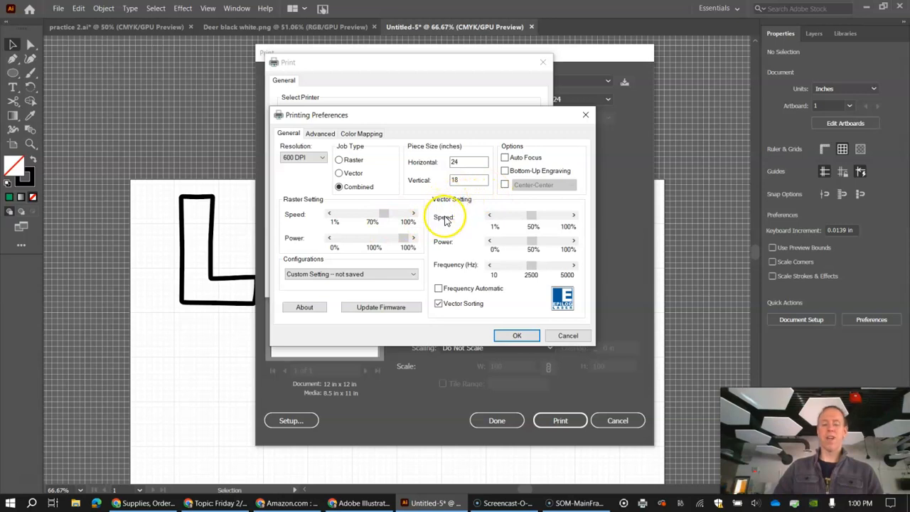
click(532, 266)
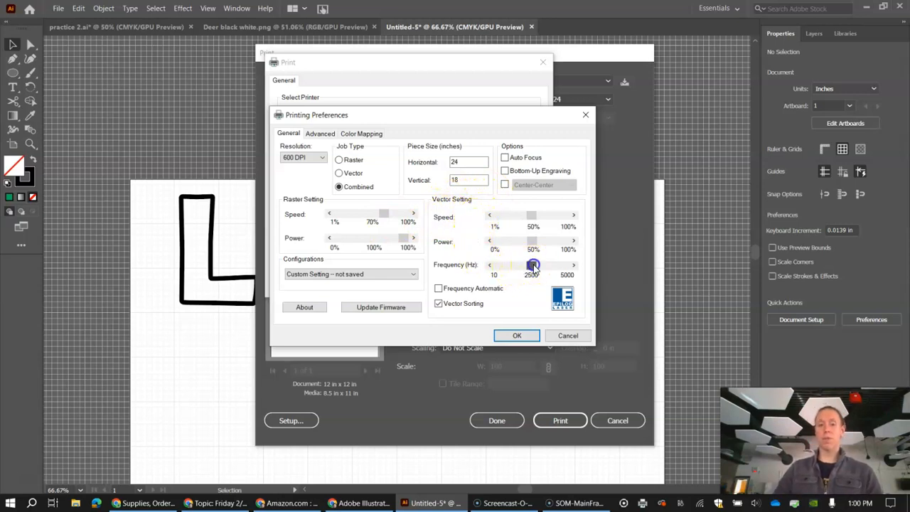
click(533, 244)
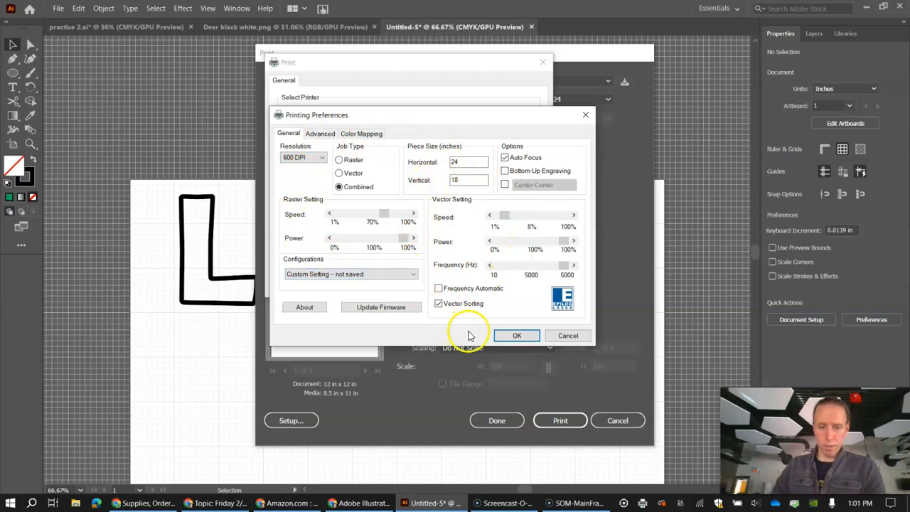
click(509, 337)
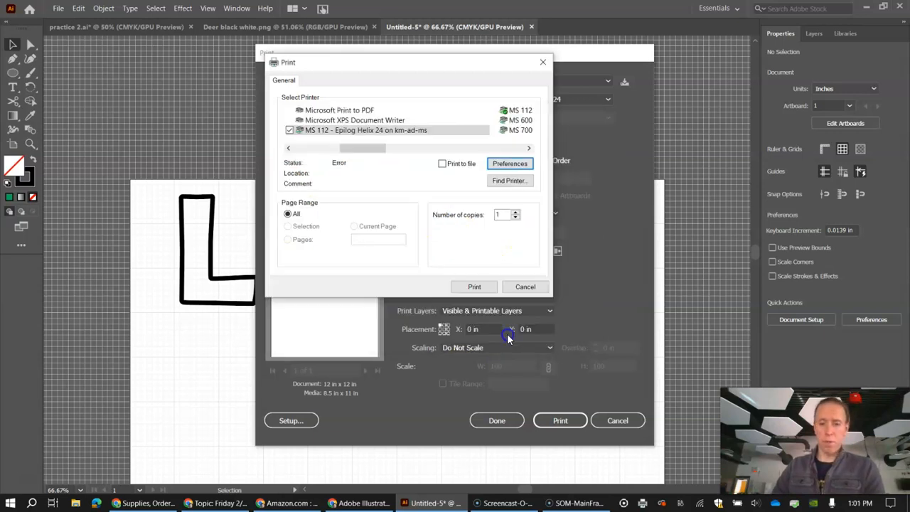
Confirm the system print setup and send the LASER artwork to the Epilog printer.
click(472, 286)
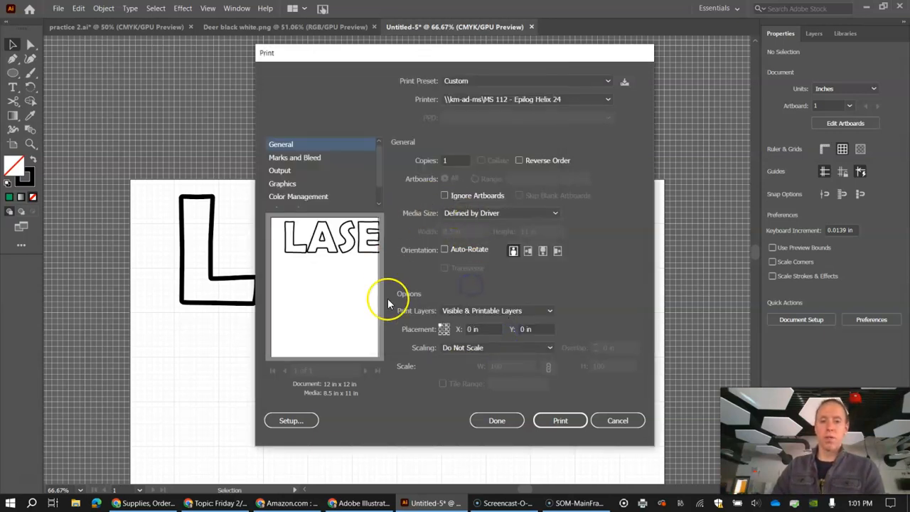
click(560, 422)
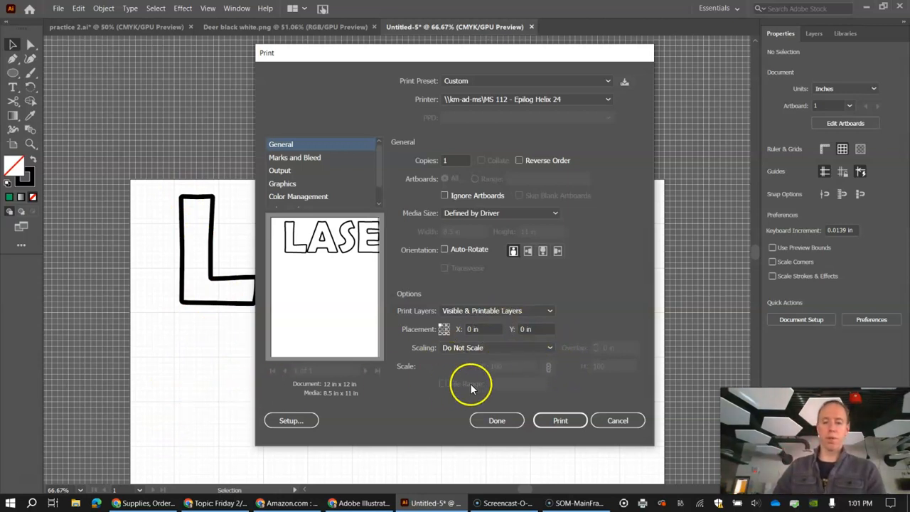
click(573, 420)
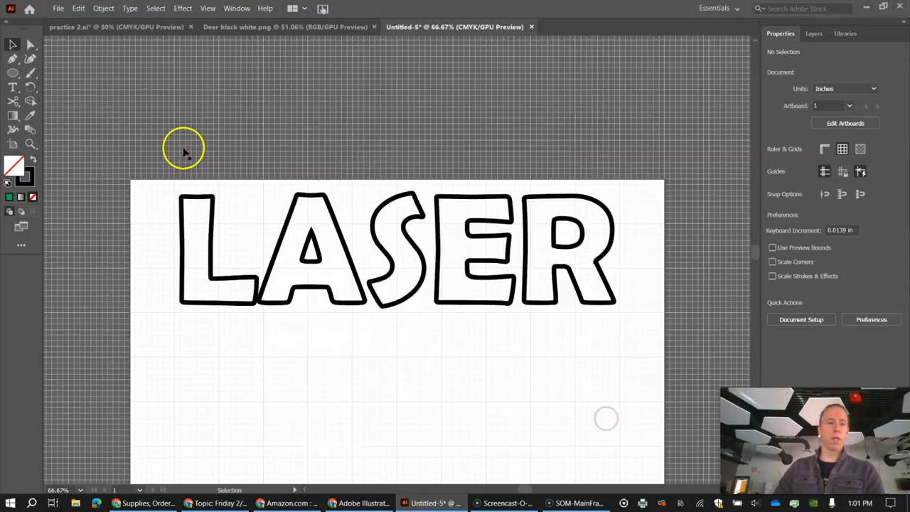
click(58, 9)
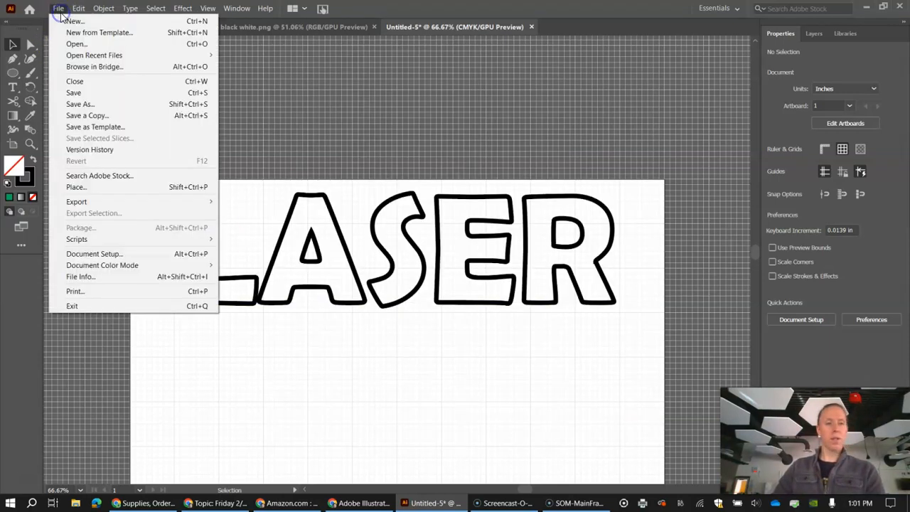
click(110, 93)
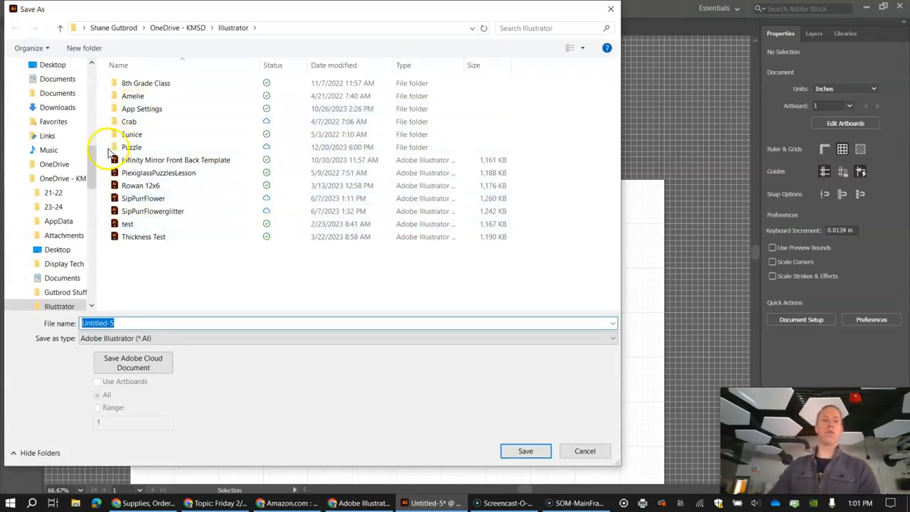
drag(93, 164, 84, 73)
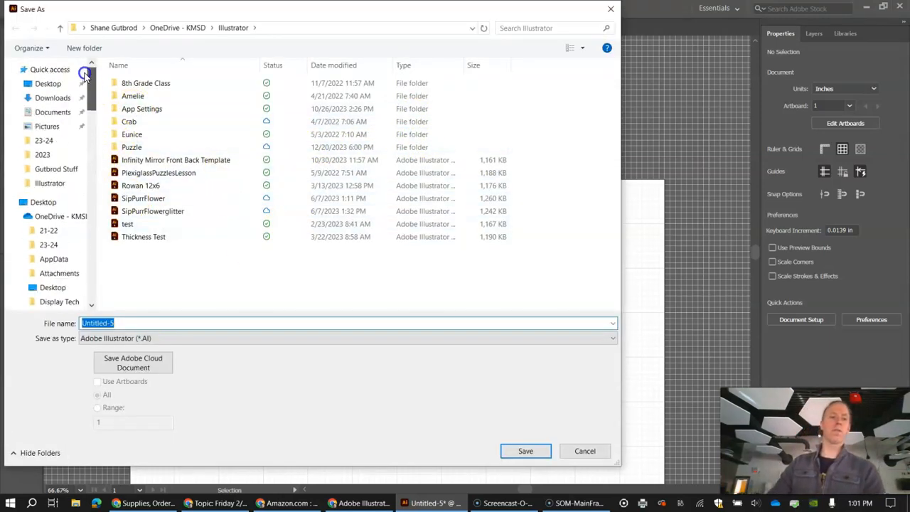
click(58, 217)
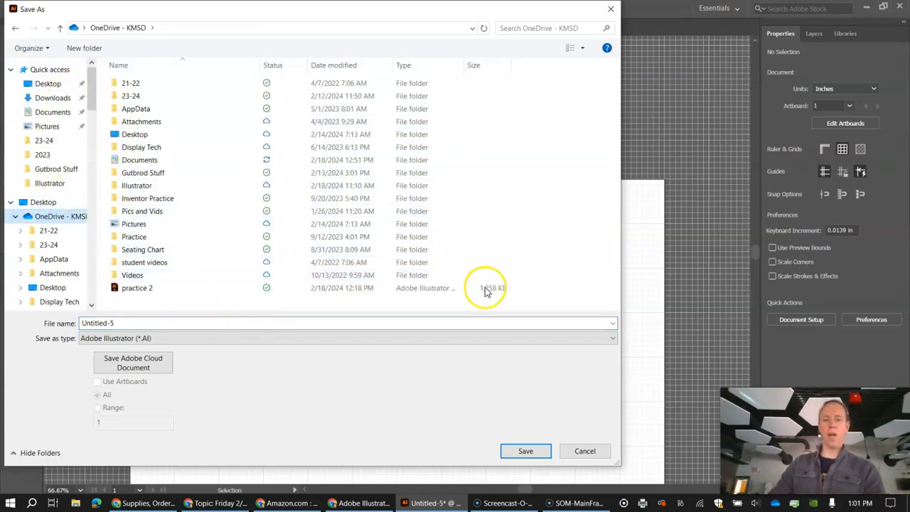
click(562, 450)
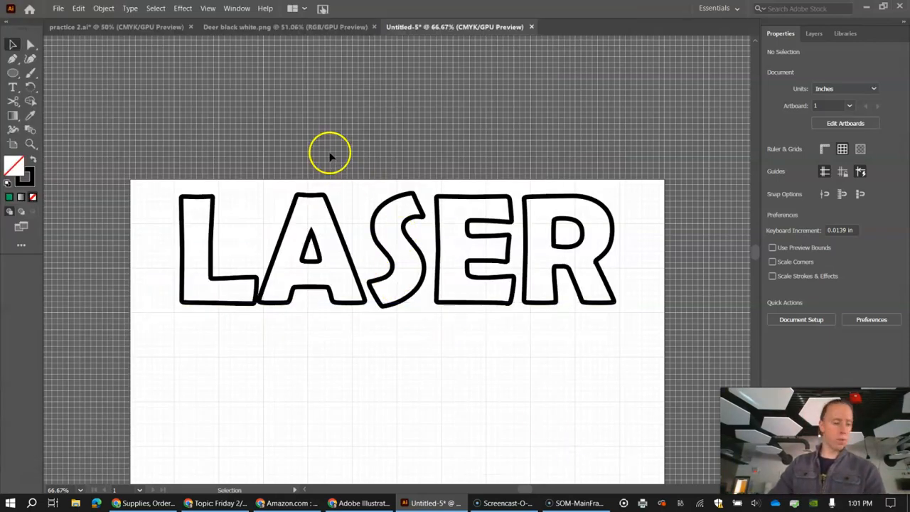